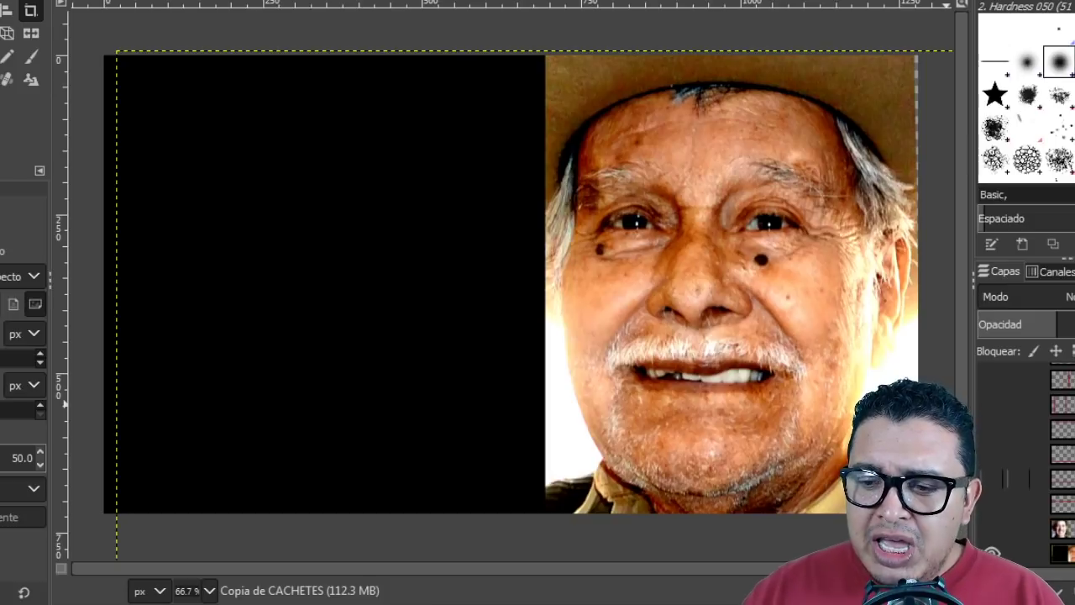
Show the young man's photo layer and the four red horizontal guide lines at the eyes, upper lip, chin and forehead.
{"action": "left_click", "coordinate": [996, 527]}
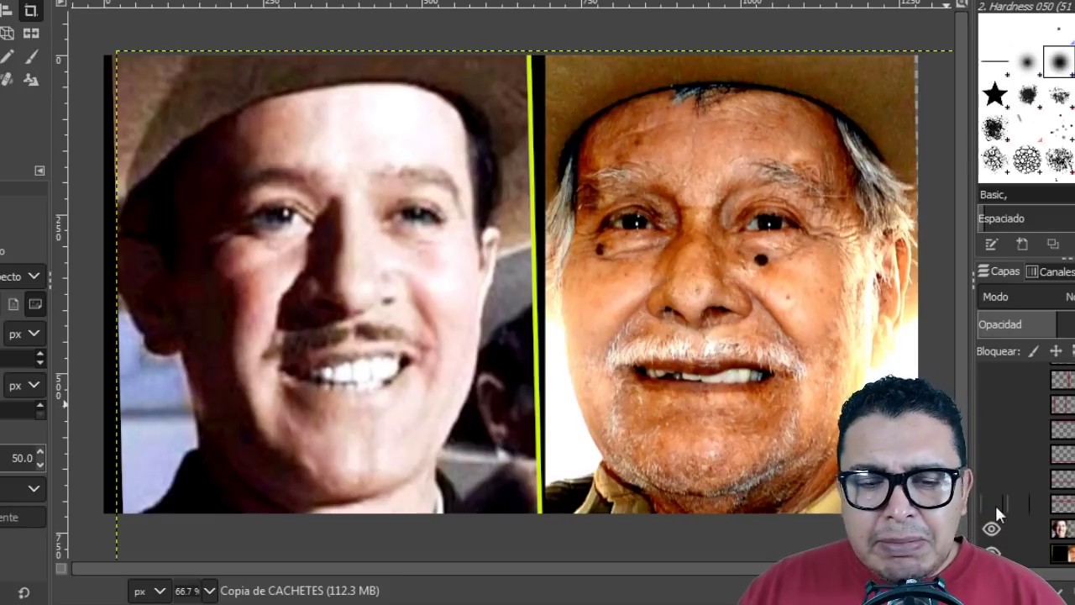
{"action": "left_click", "coordinate": [995, 505]}
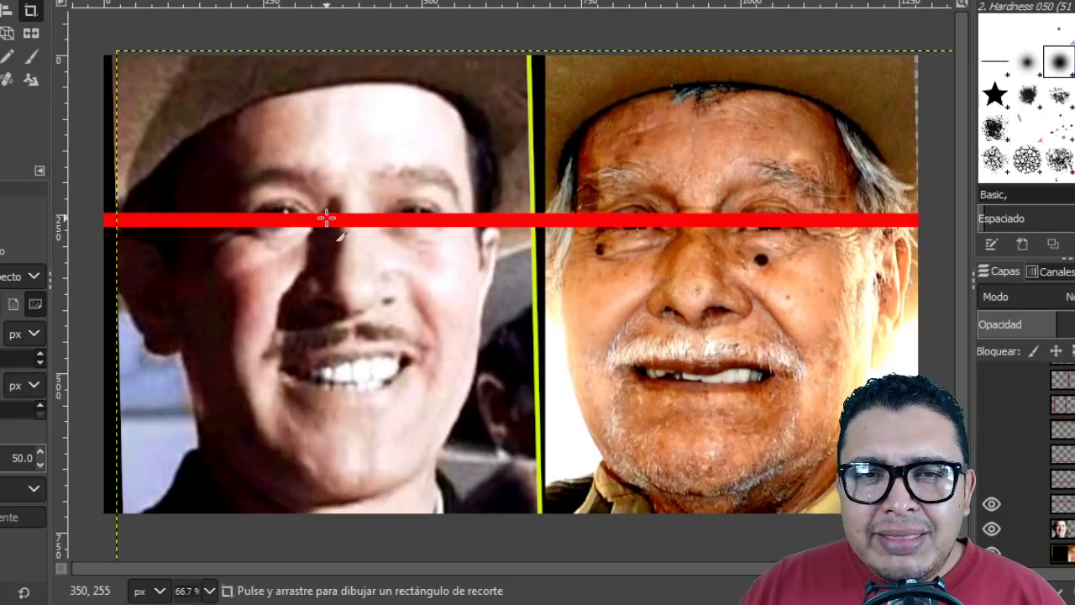
{"action": "left_click", "coordinate": [993, 478]}
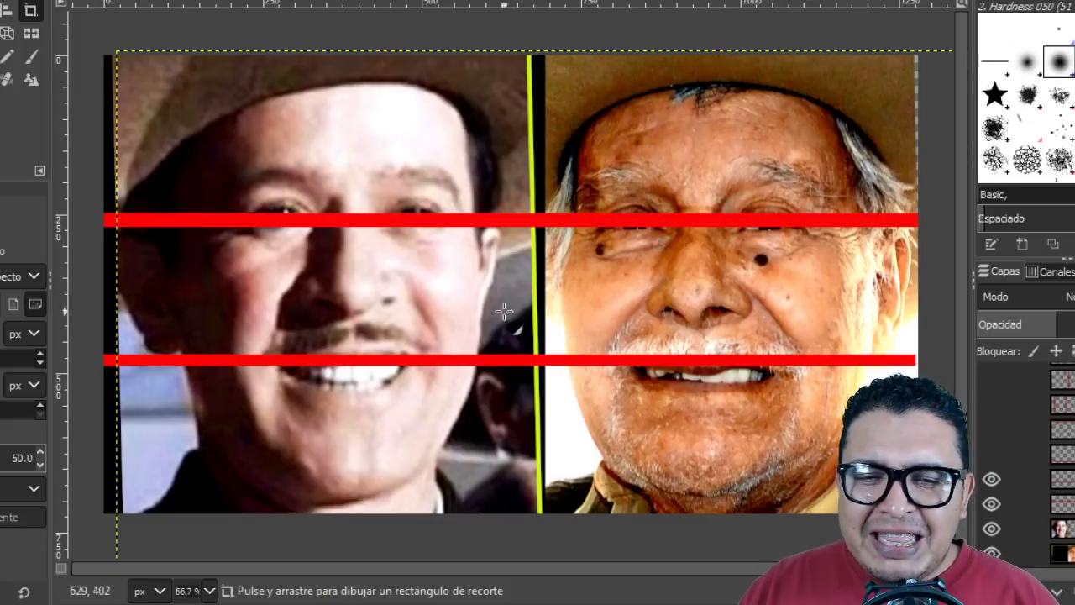
{"action": "left_click", "coordinate": [993, 454]}
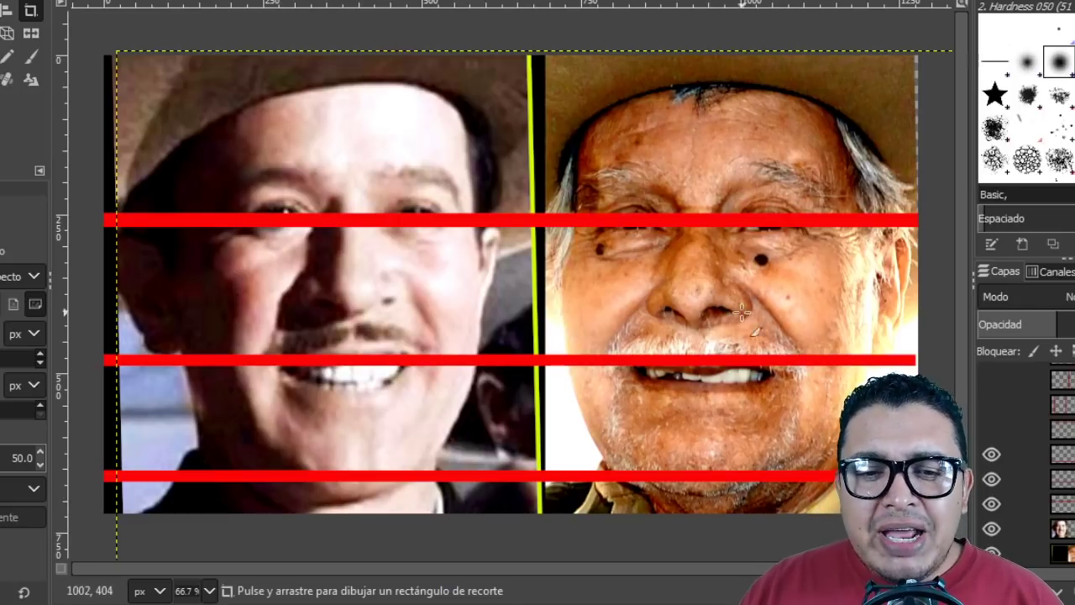
{"action": "left_click", "coordinate": [990, 429]}
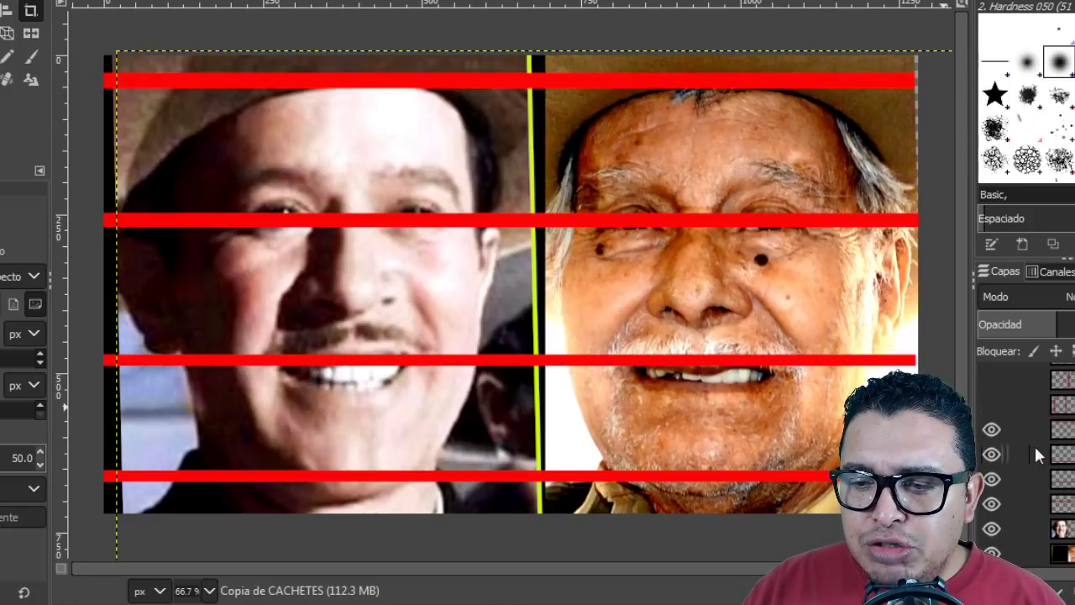
Show the red vertical guide lines marking the face width on both portraits.
{"action": "scroll", "coordinate": [1020, 462], "scroll_direction": "up", "scroll_amount": 1}
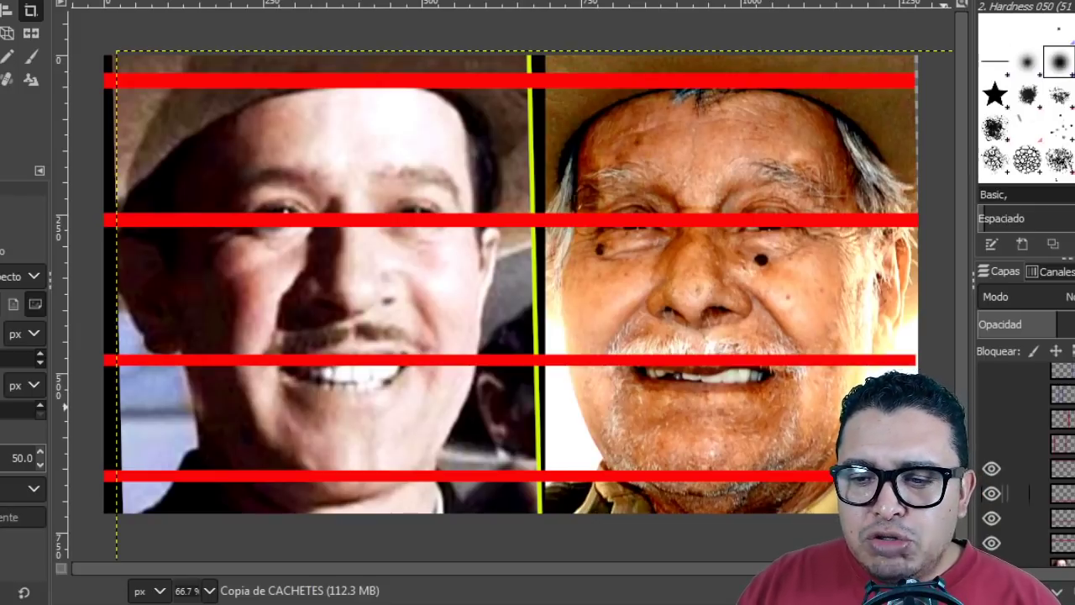
{"action": "left_click", "coordinate": [991, 445]}
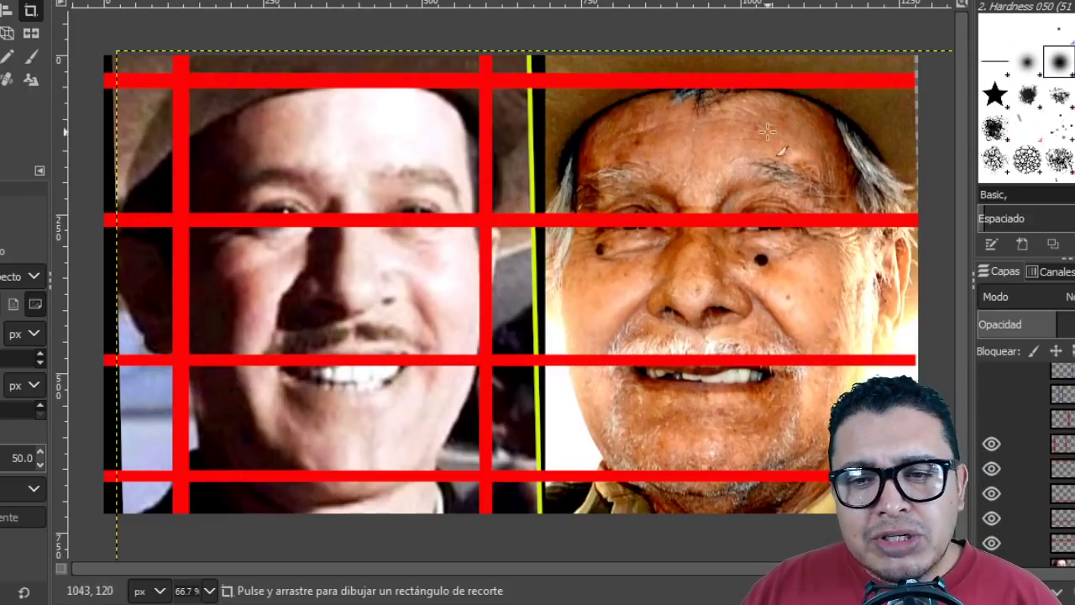
{"action": "left_click", "coordinate": [990, 419]}
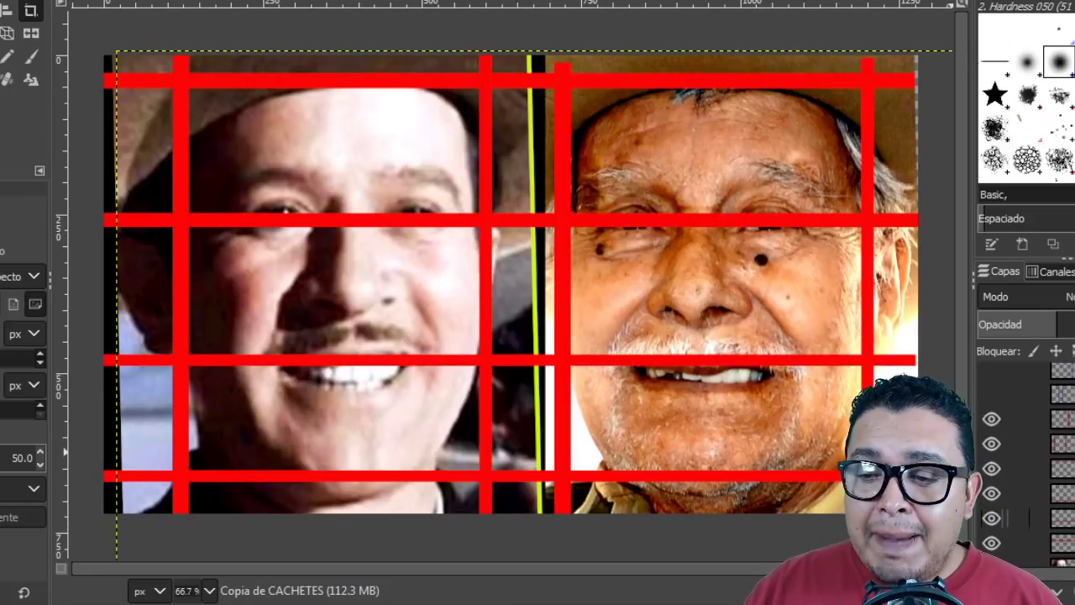
Show the blue vertical guide lines and then the yellow ones on both faces.
{"action": "scroll", "coordinate": [1021, 453], "scroll_direction": "up", "scroll_amount": 2}
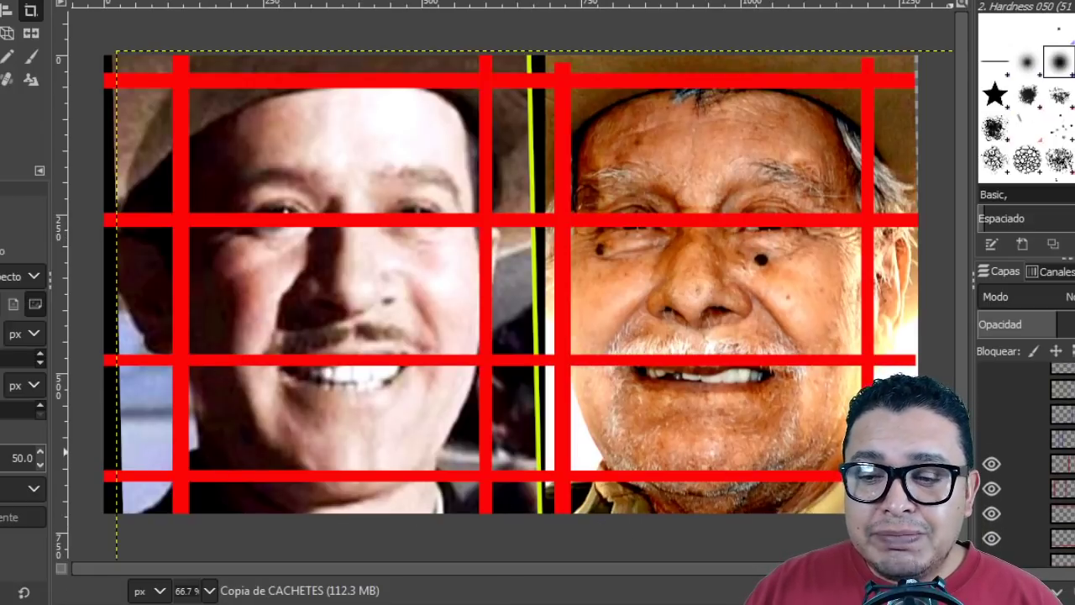
{"action": "left_click", "coordinate": [991, 438]}
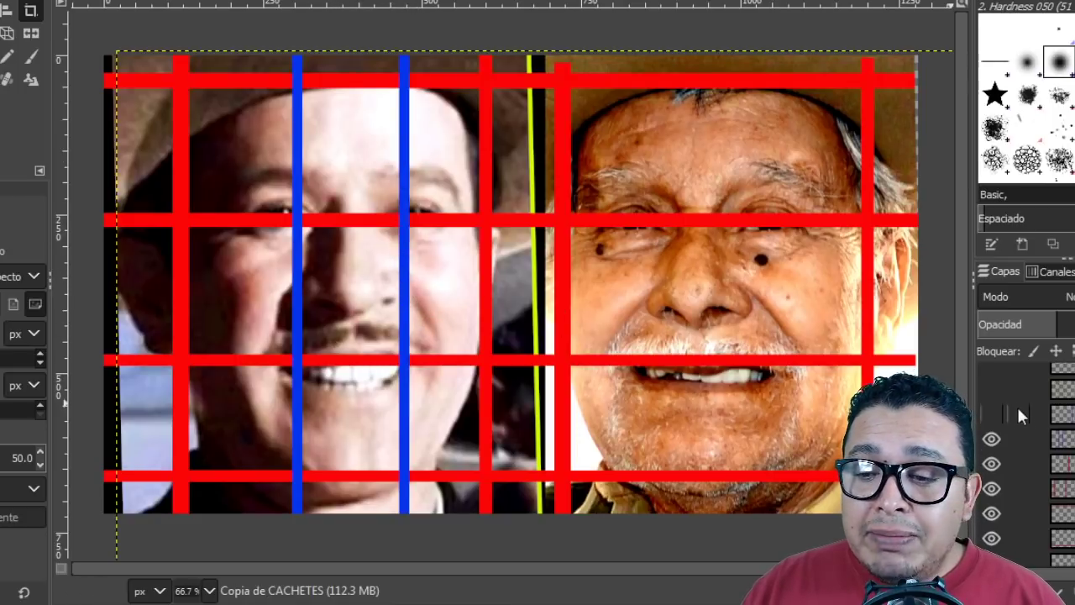
{"action": "left_click", "coordinate": [991, 414]}
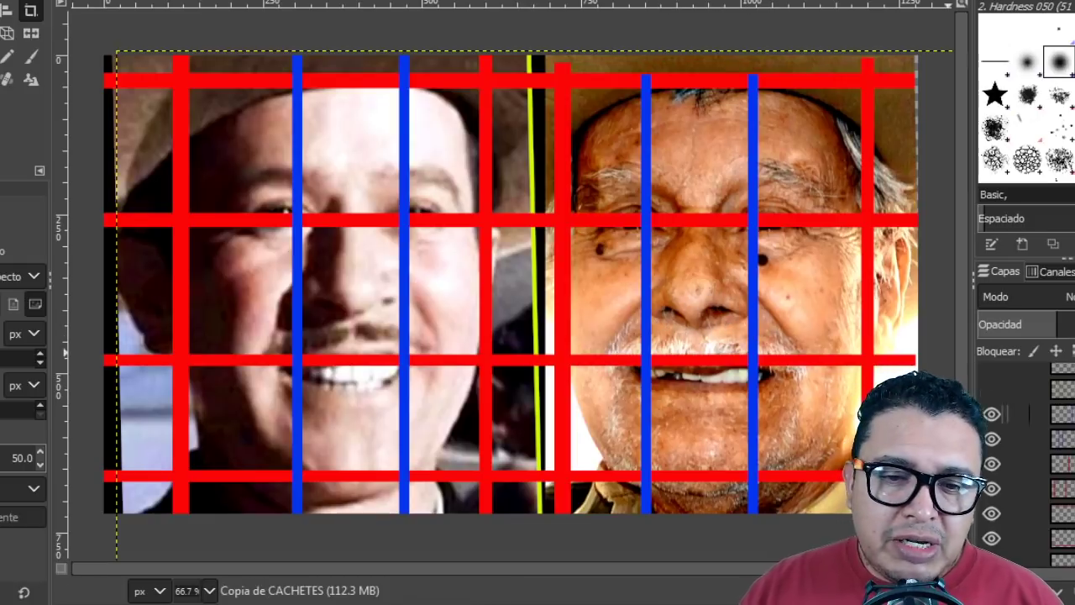
{"action": "left_click", "coordinate": [990, 390]}
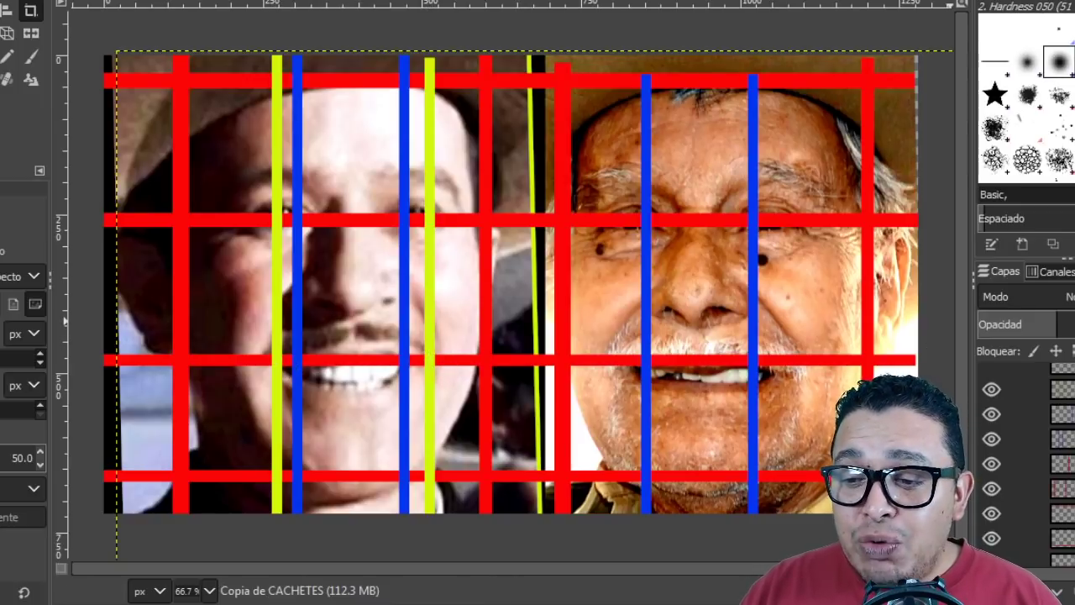
{"action": "scroll", "coordinate": [1021, 454], "scroll_direction": "up", "scroll_amount": 4}
{"action": "left_click", "coordinate": [991, 454]}
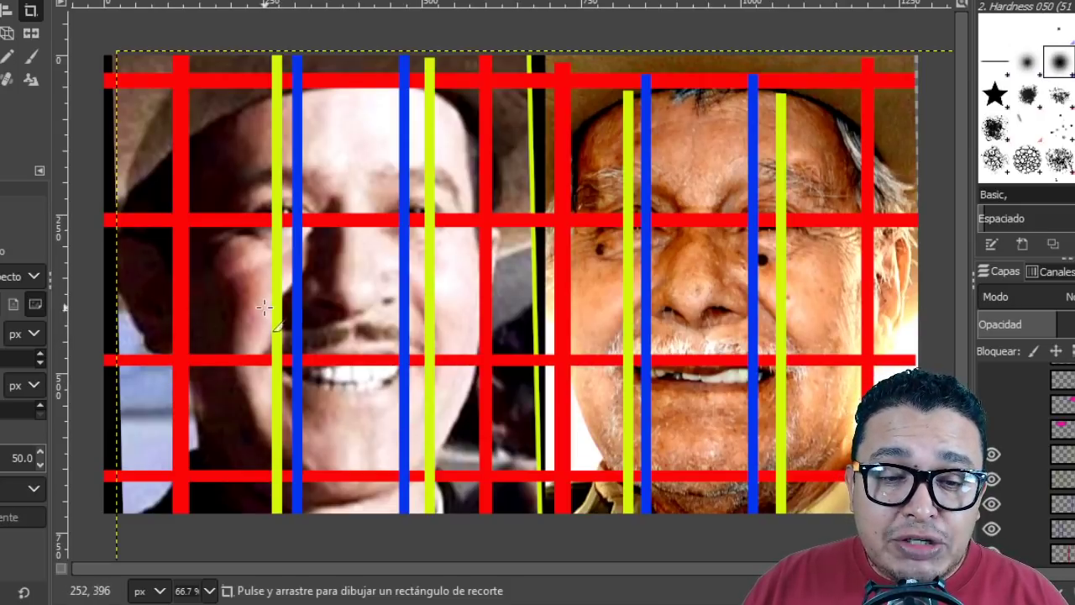
Hide the yellow and blue vertical guide lines on both faces.
{"action": "left_click", "coordinate": [991, 455]}
{"action": "left_click", "coordinate": [991, 479]}
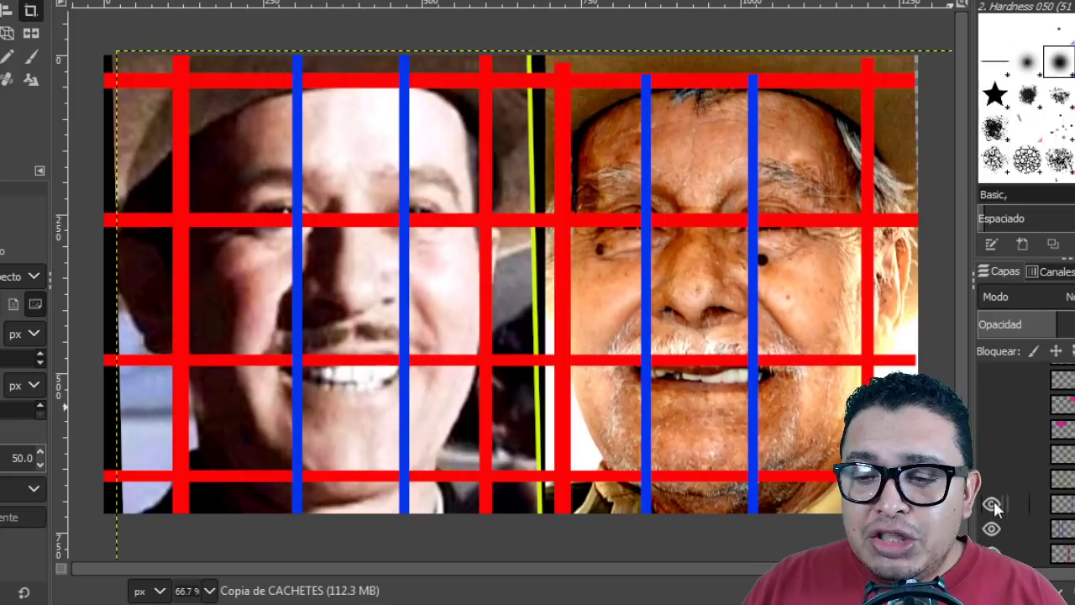
{"action": "left_click", "coordinate": [993, 502]}
{"action": "scroll", "coordinate": [1004, 467], "scroll_direction": "down", "scroll_amount": 3}
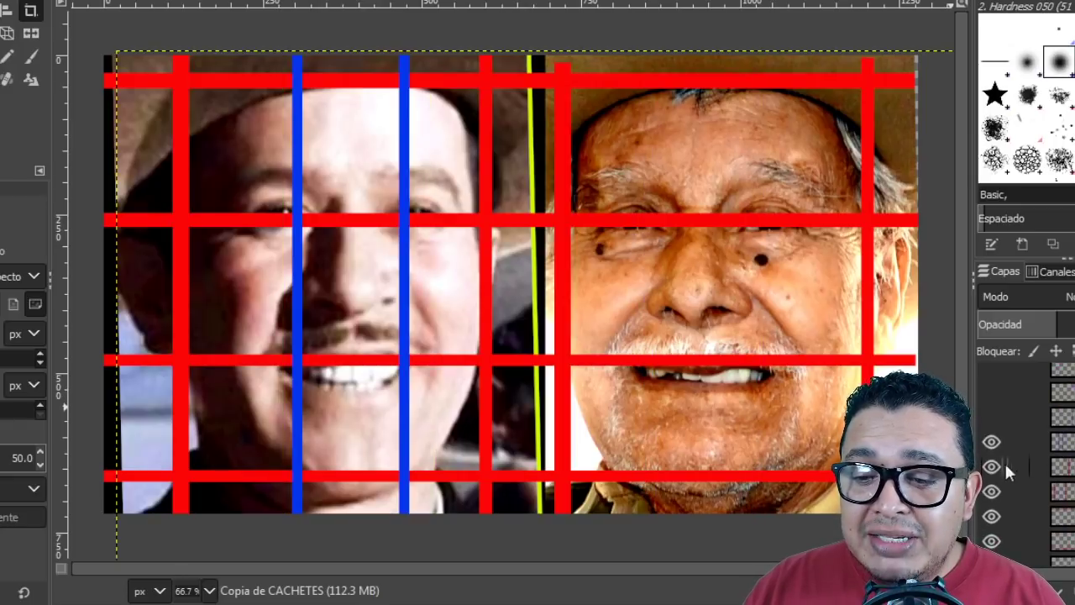
{"action": "left_click", "coordinate": [990, 443]}
Hide all red vertical and horizontal guide lines, keeping both portraits visible.
{"action": "left_click", "coordinate": [989, 467]}
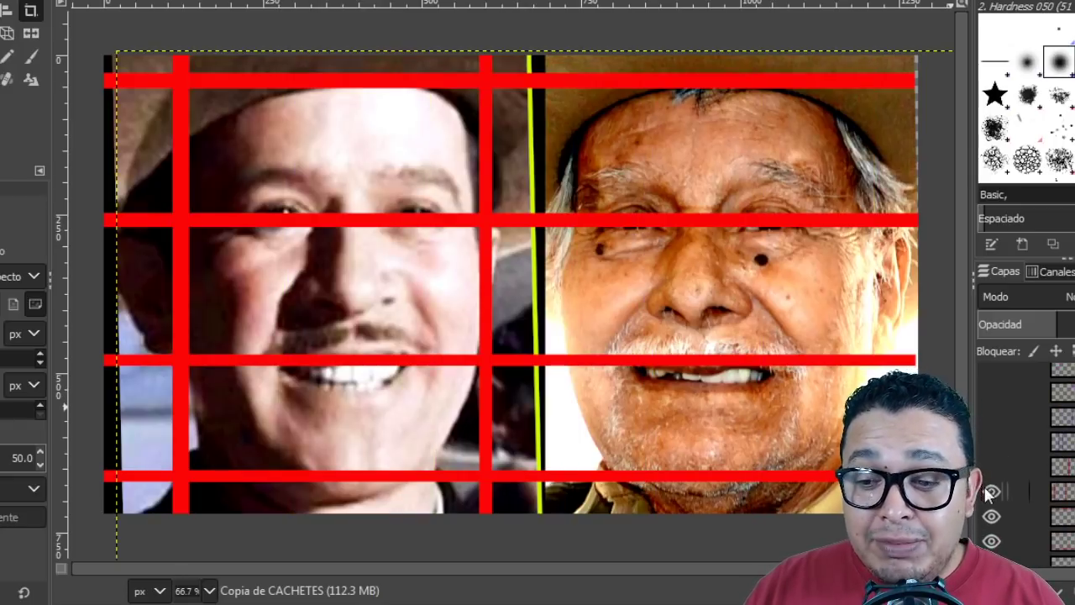
{"action": "left_click", "coordinate": [991, 492]}
{"action": "left_click", "coordinate": [992, 515]}
{"action": "left_click", "coordinate": [992, 541]}
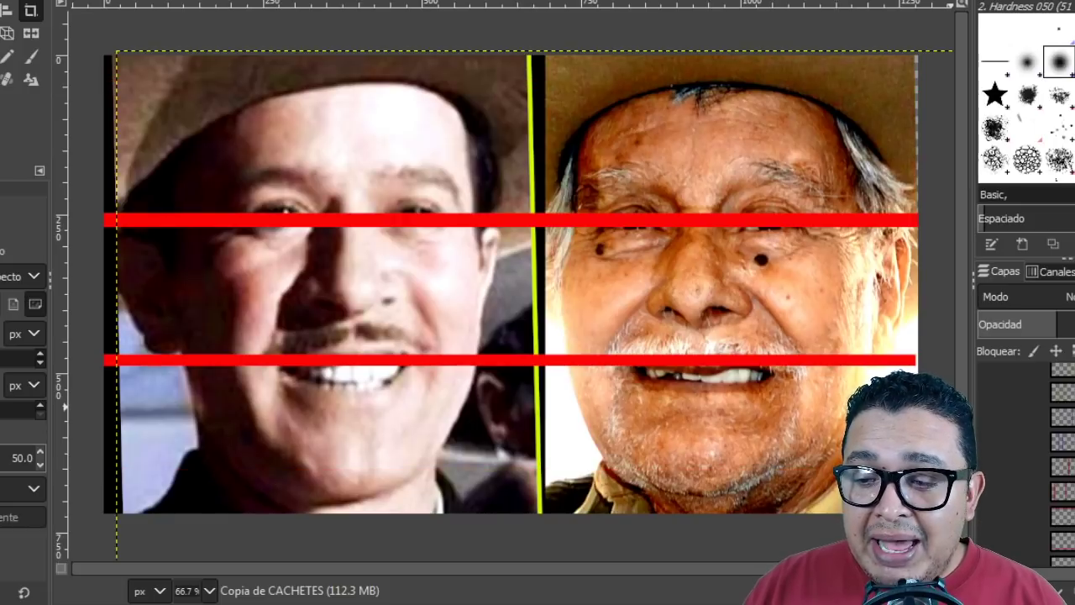
{"action": "left_click", "coordinate": [991, 504]}
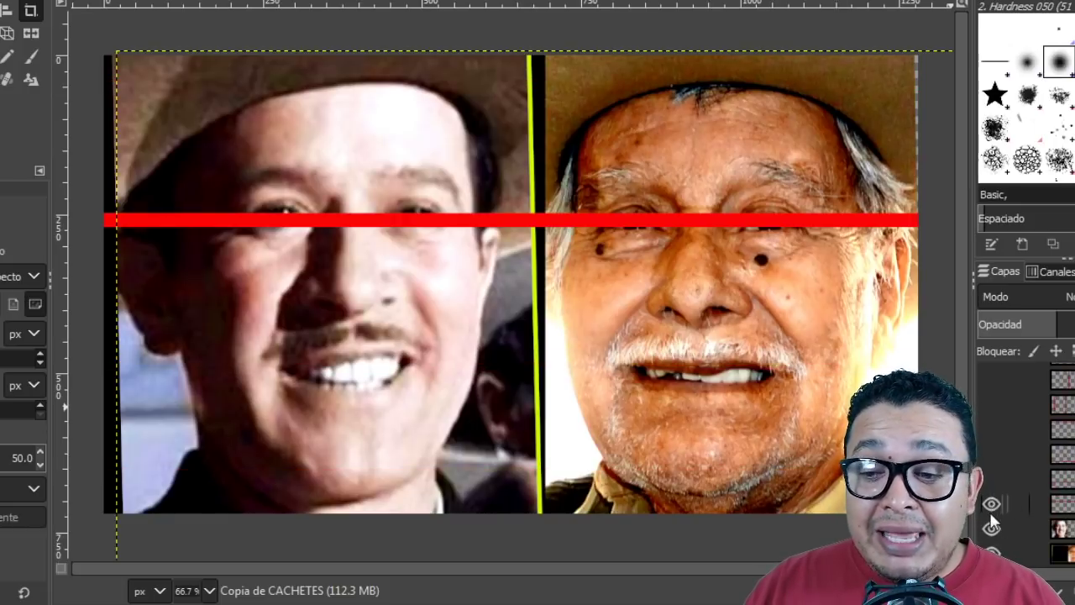
{"action": "left_click", "coordinate": [989, 503]}
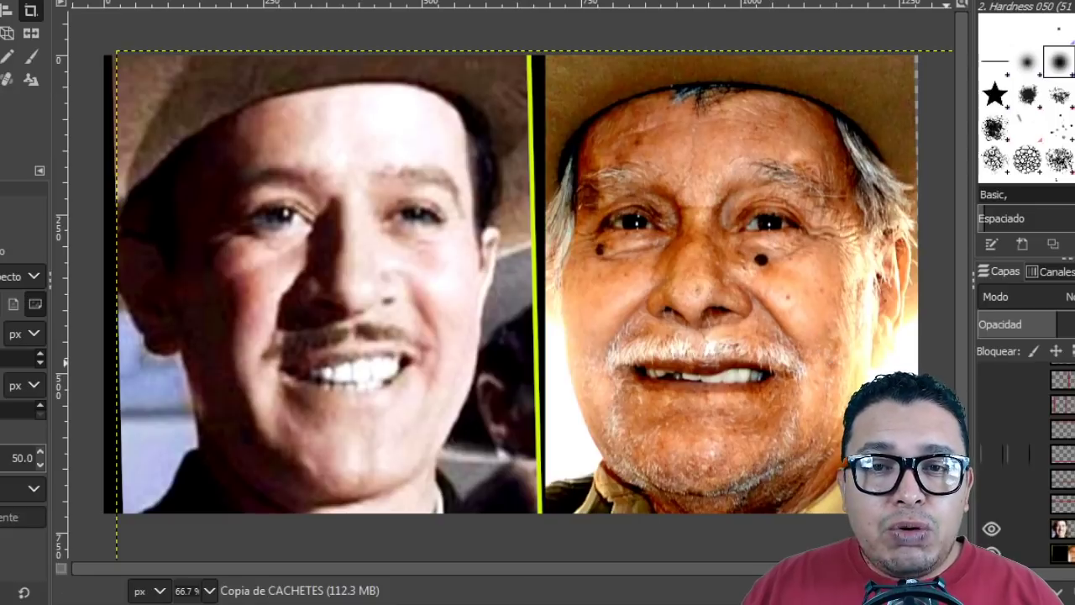
Show the pink forehead overlays on the young man's face and on the old man's face.
{"action": "scroll", "coordinate": [1033, 462], "scroll_direction": "up", "scroll_amount": 3}
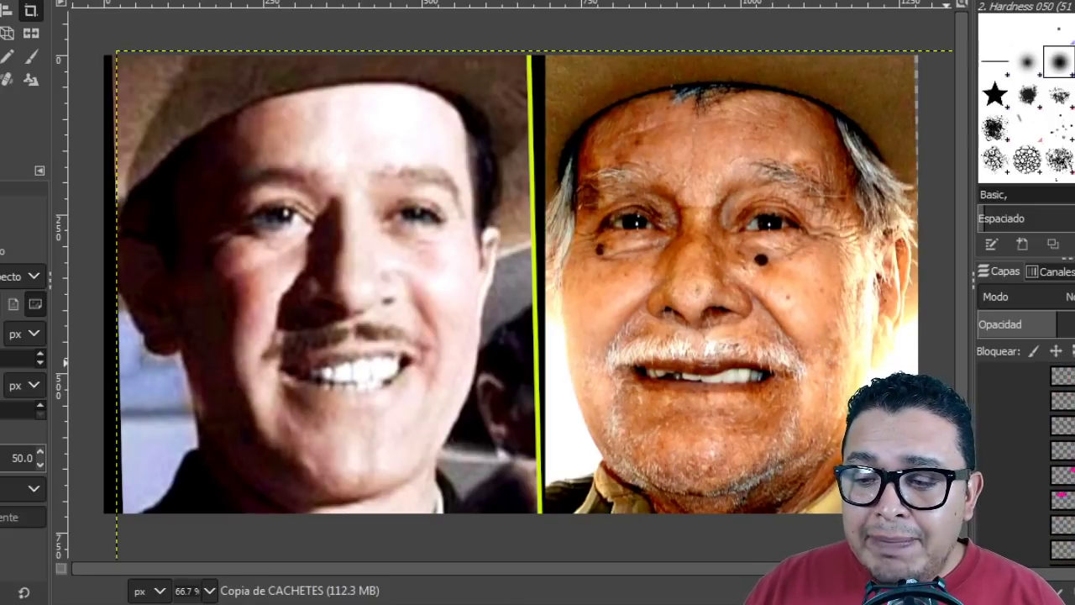
{"action": "scroll", "coordinate": [1034, 462], "scroll_direction": "down", "scroll_amount": 1}
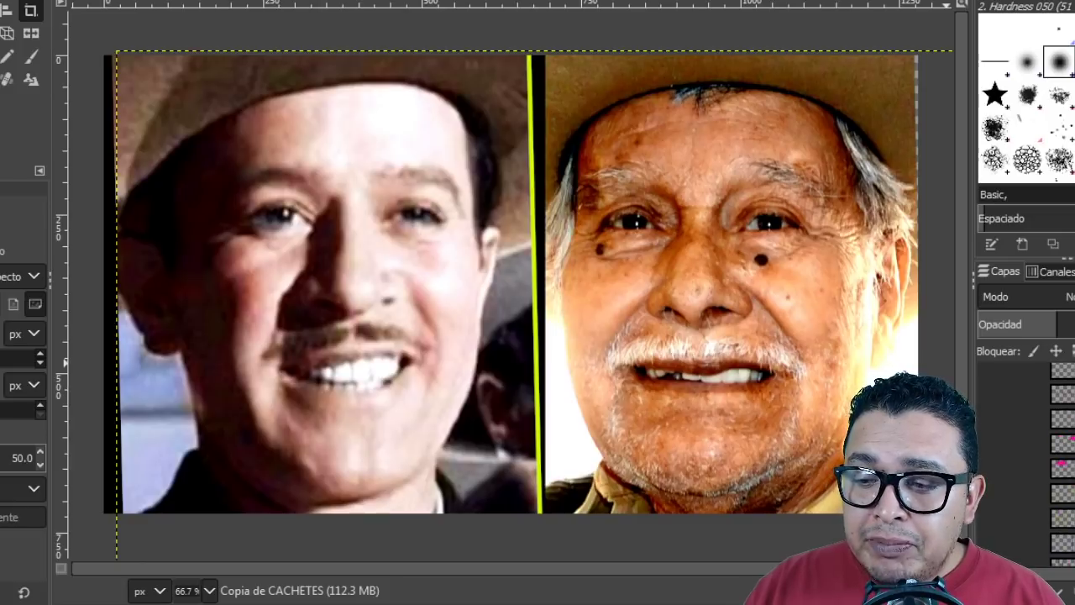
{"action": "left_click", "coordinate": [993, 469]}
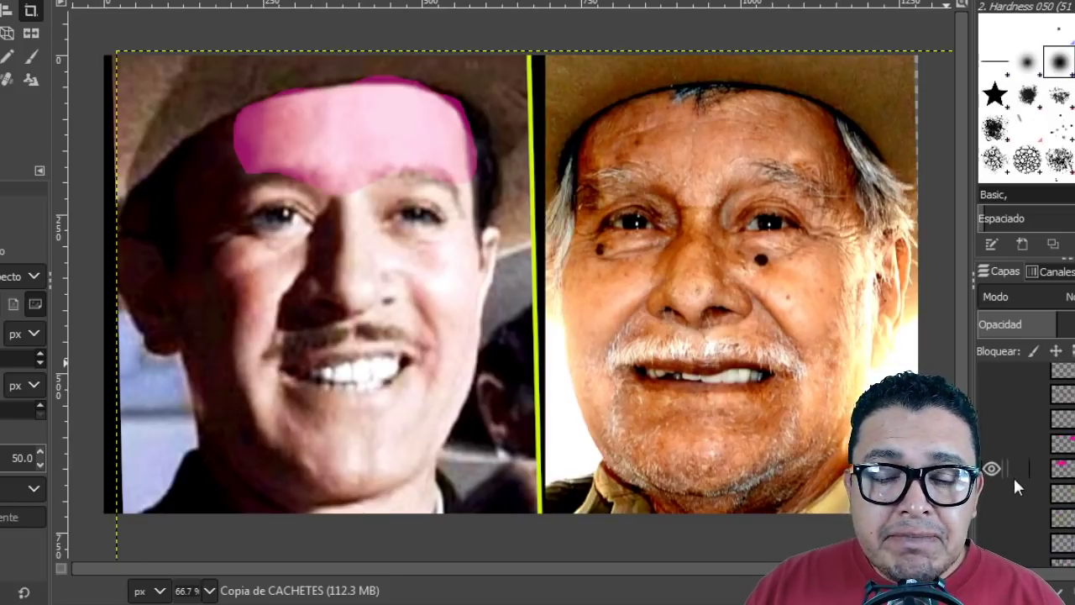
{"action": "scroll", "coordinate": [1050, 489], "scroll_direction": "down", "scroll_amount": 2}
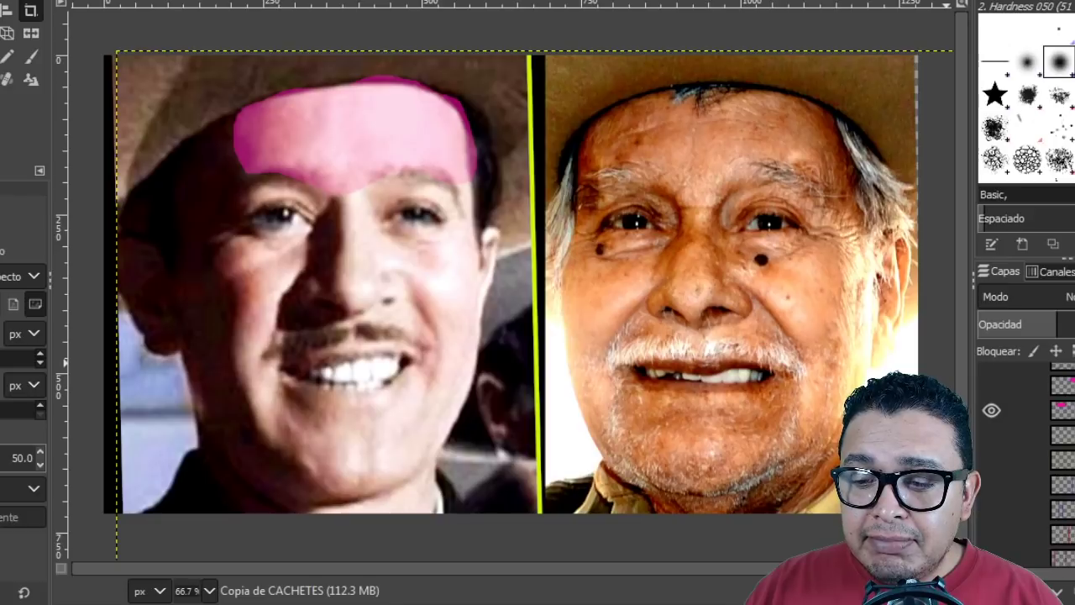
{"action": "scroll", "coordinate": [1050, 462], "scroll_direction": "up", "scroll_amount": 2}
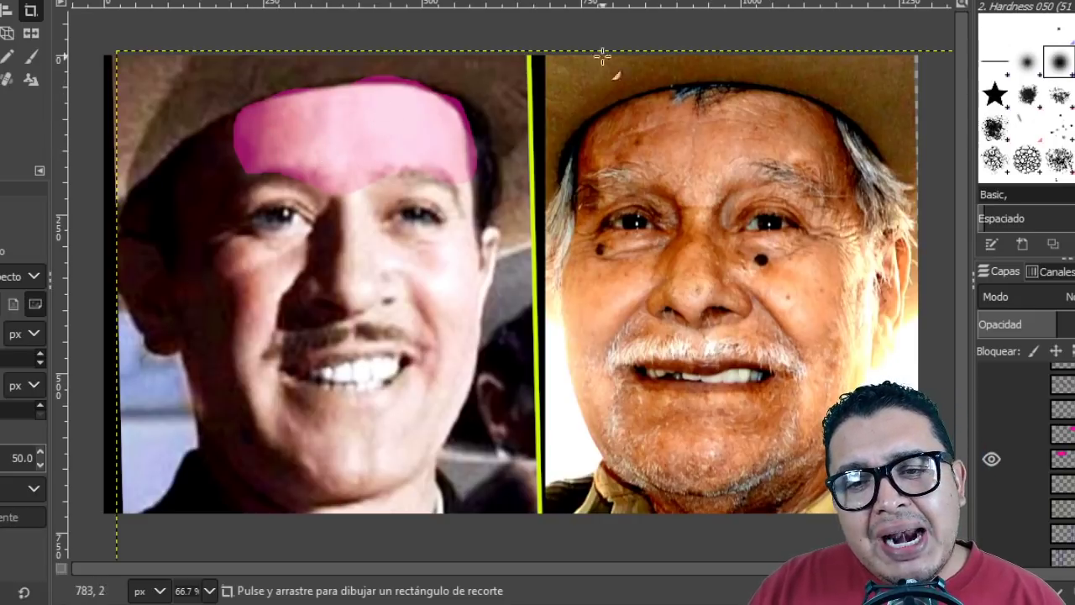
{"action": "left_click", "coordinate": [992, 434]}
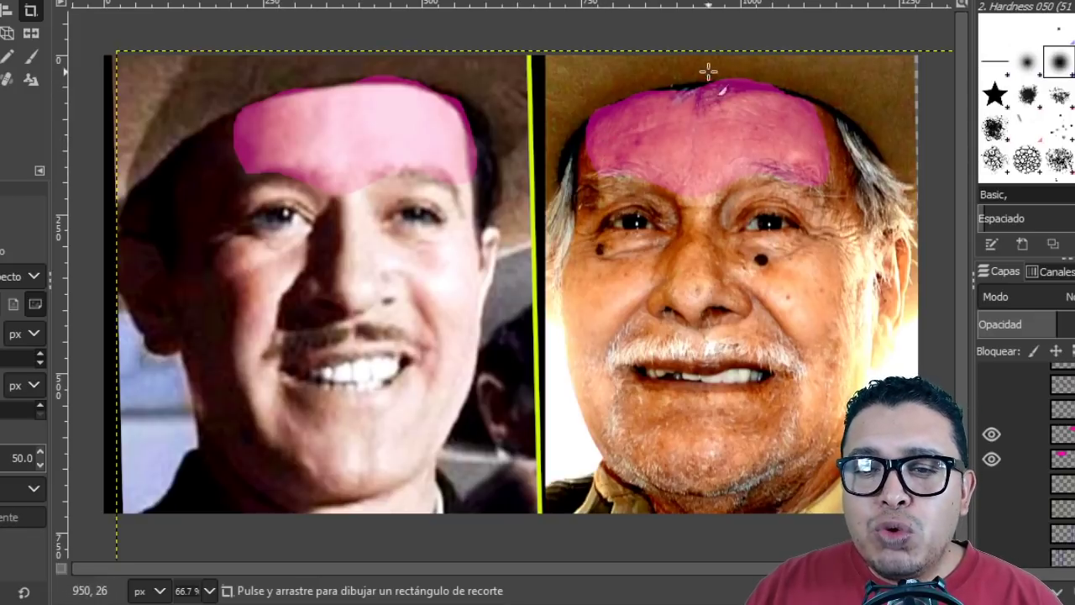
Show the red circles on both chins and the red mole marks below the eyes.
{"action": "left_click", "coordinate": [988, 411]}
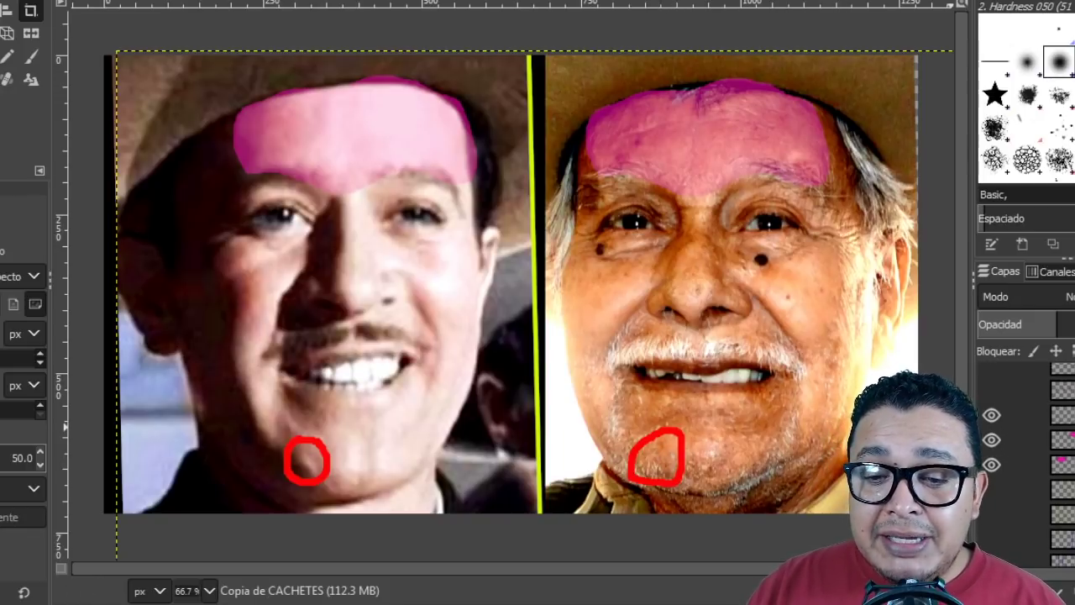
{"action": "scroll", "coordinate": [1021, 453], "scroll_direction": "up", "scroll_amount": 2}
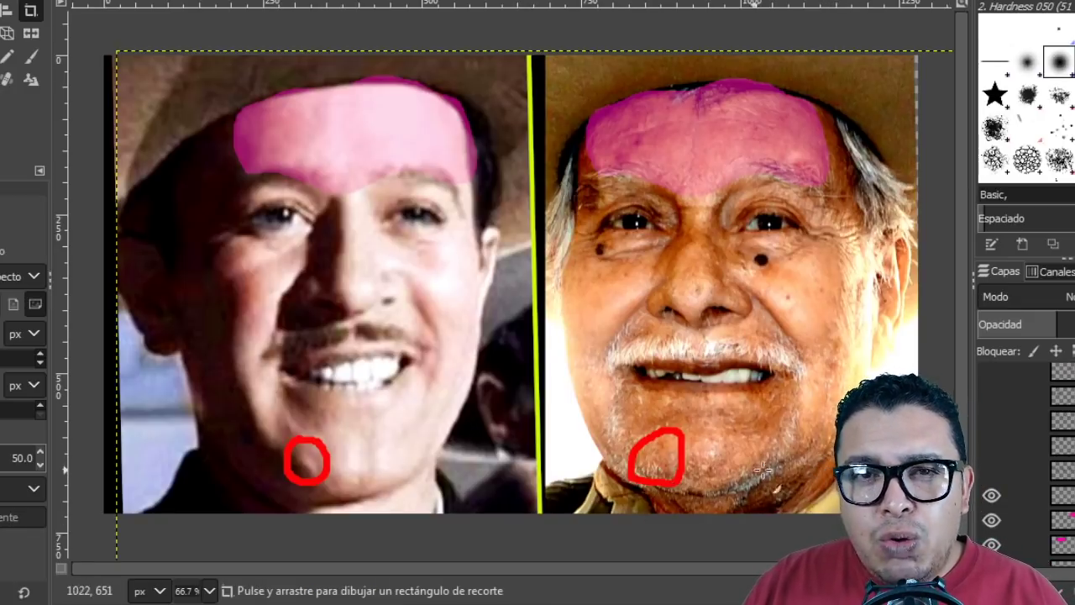
{"action": "left_click", "coordinate": [992, 472]}
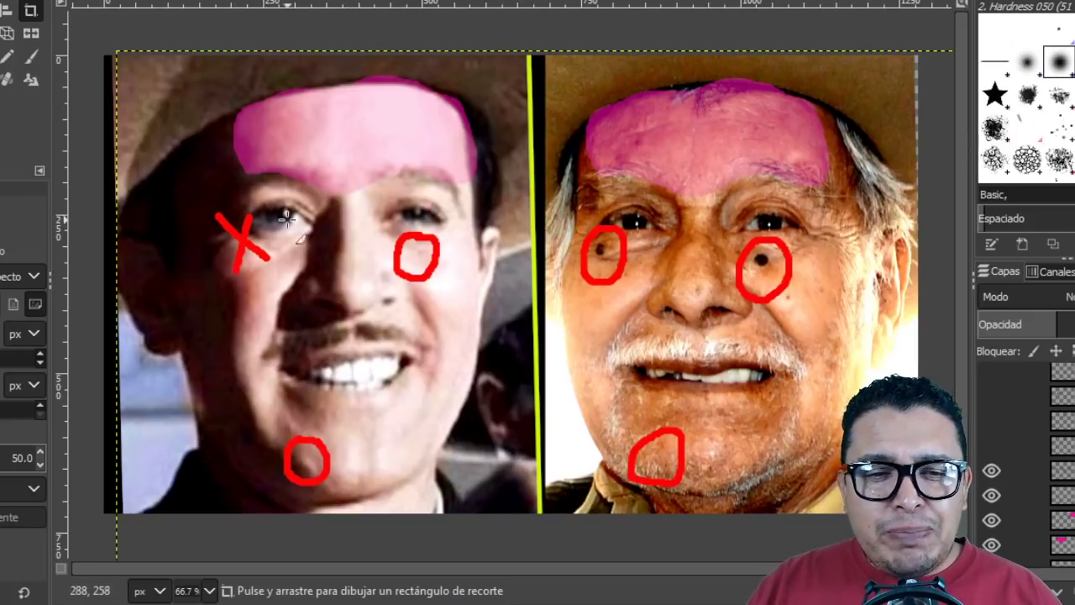
Toggle the red mole marks below the eyes off and on to compare the skin underneath, ending with them shown.
{"action": "left_click", "coordinate": [989, 470]}
{"action": "left_click", "coordinate": [990, 471]}
{"action": "left_click", "coordinate": [989, 470]}
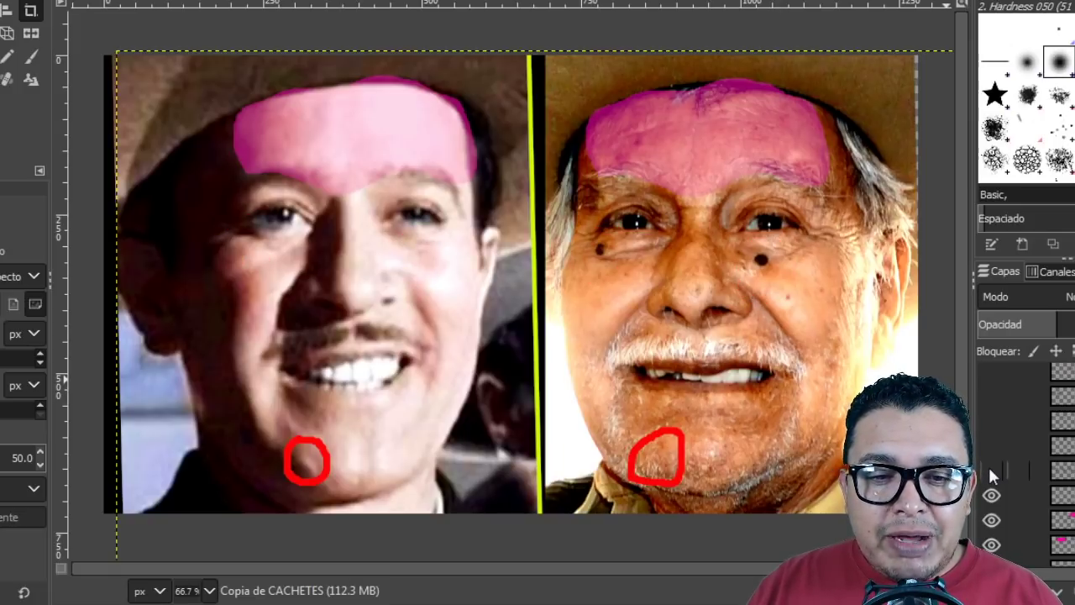
{"action": "left_click", "coordinate": [990, 470]}
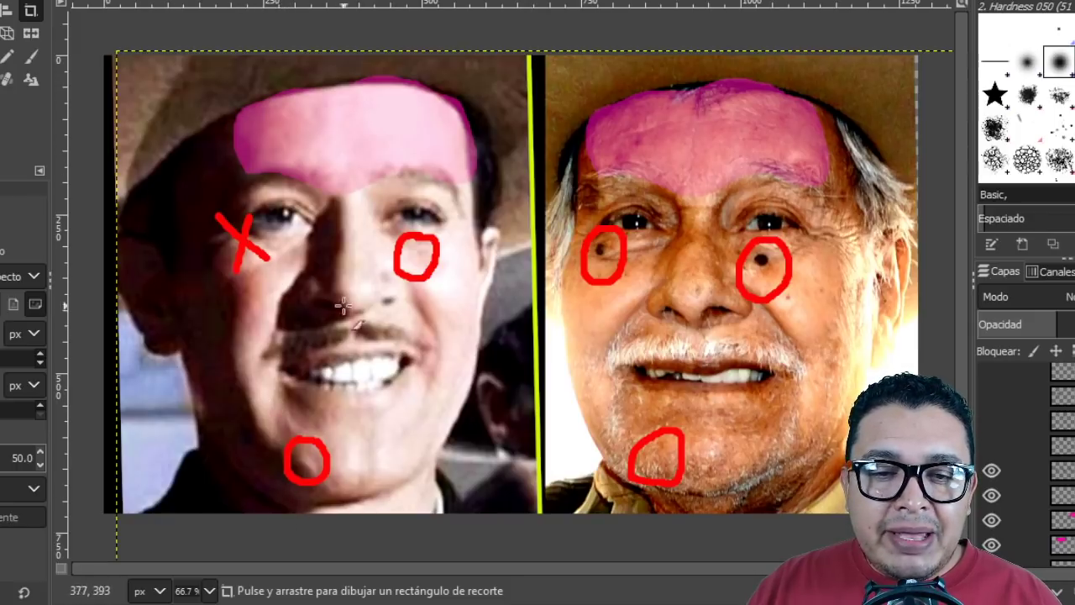
{"action": "left_click", "coordinate": [990, 470]}
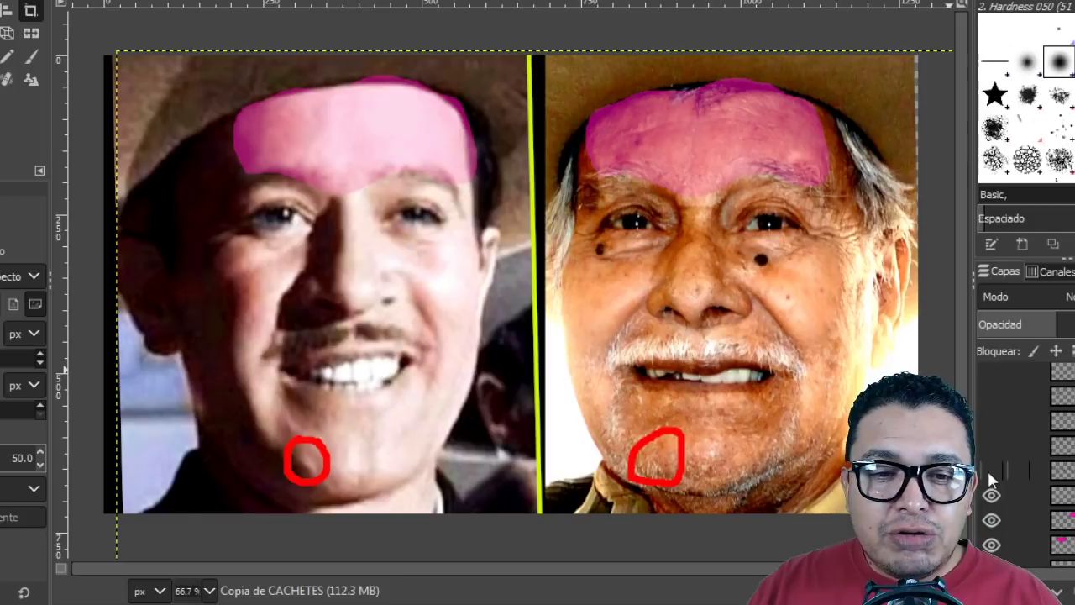
{"action": "left_click", "coordinate": [988, 471]}
{"action": "left_click", "coordinate": [989, 471]}
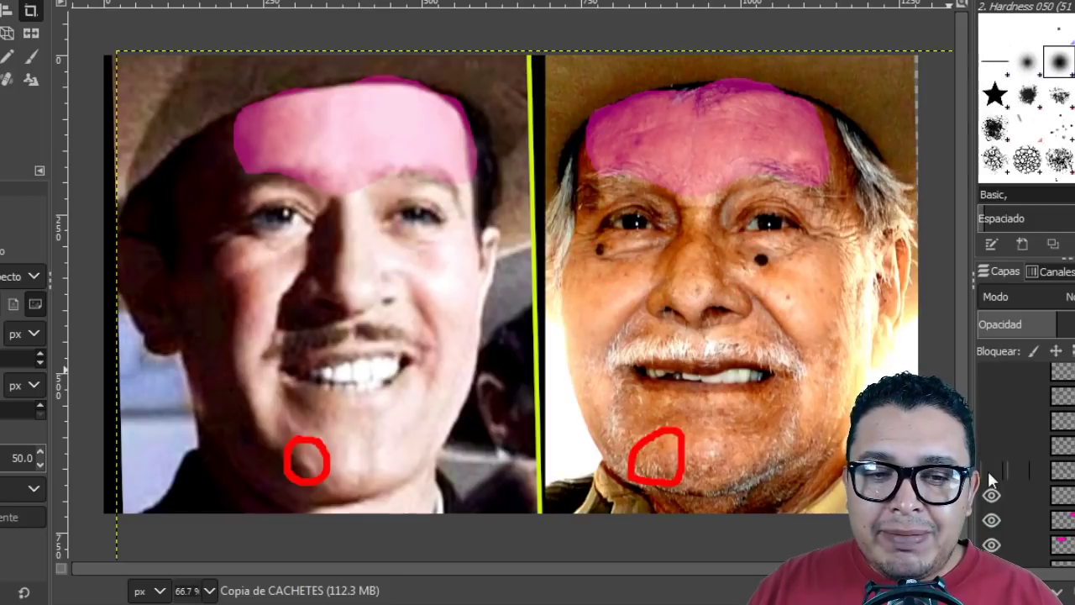
{"action": "left_click", "coordinate": [990, 471]}
{"action": "left_click", "coordinate": [990, 471]}
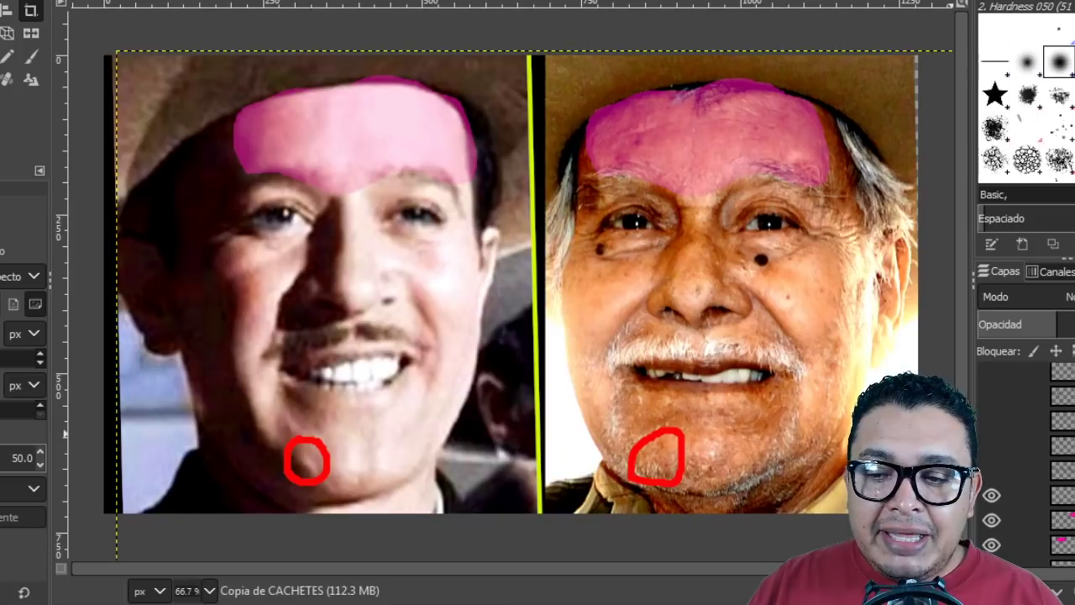
{"action": "left_click", "coordinate": [989, 470]}
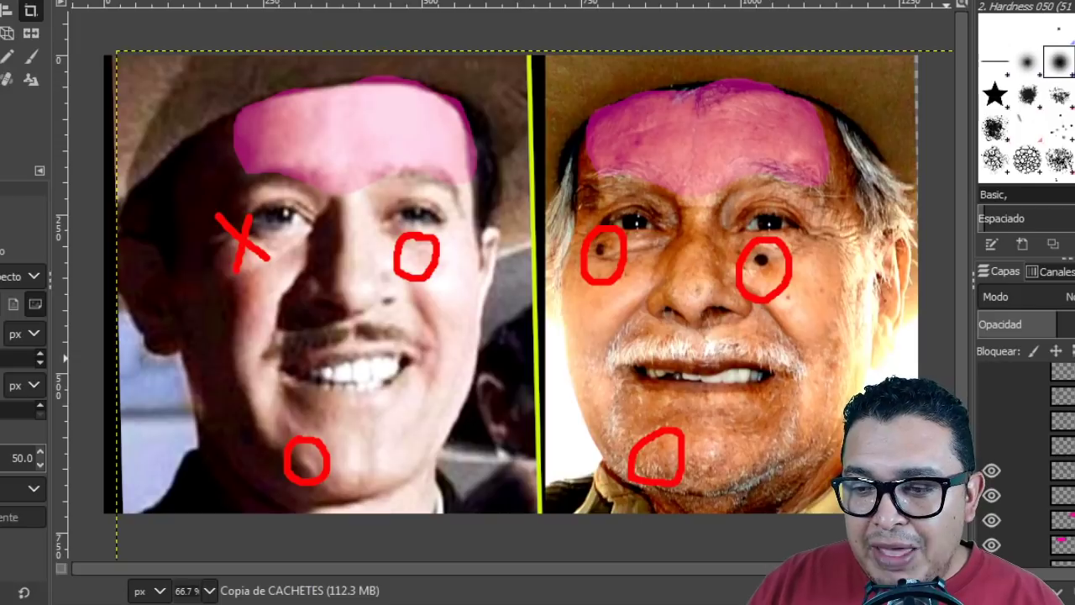
Show the blue cross and blue circle marking the hairline corner on the two foreheads.
{"action": "scroll", "coordinate": [994, 457], "scroll_direction": "up", "scroll_amount": 1}
{"action": "left_click", "coordinate": [994, 460]}
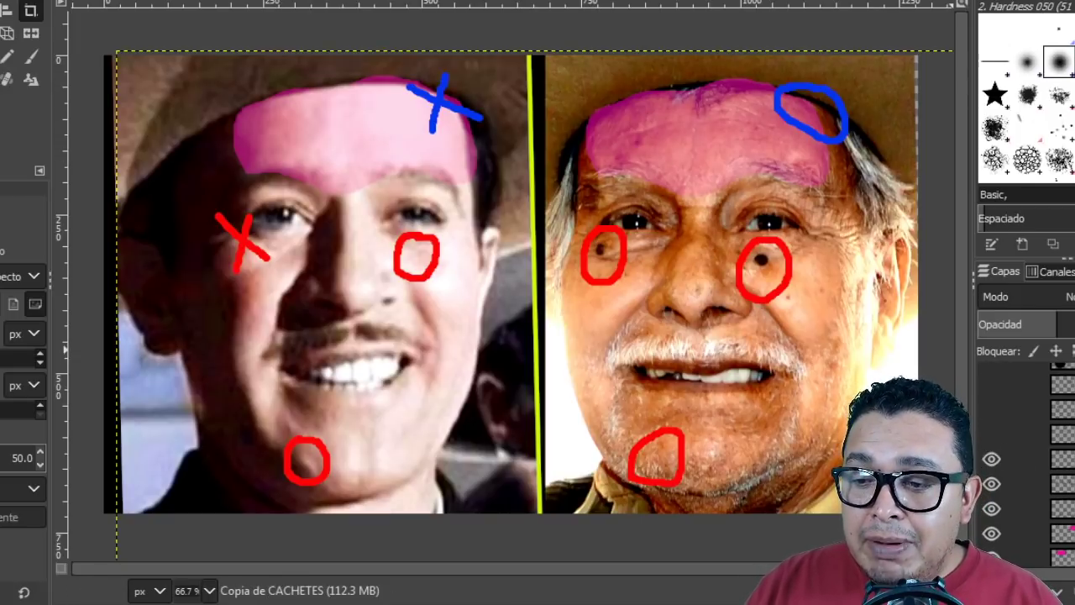
Hide the pink forehead overlays on the young man's face and on the old man's face.
{"action": "scroll", "coordinate": [1008, 395], "scroll_direction": "down", "scroll_amount": 3}
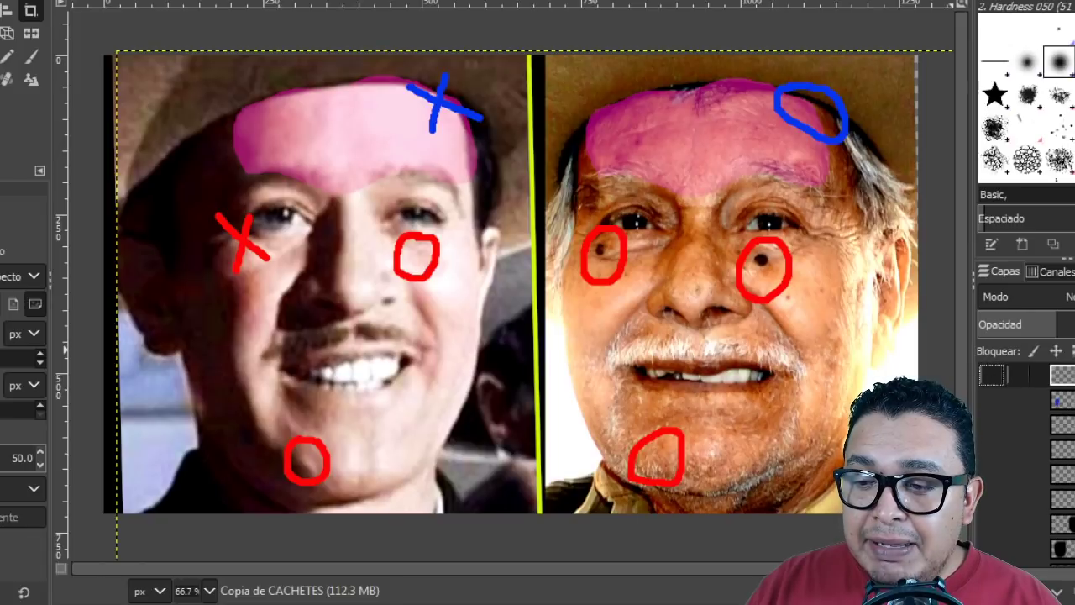
{"action": "scroll", "coordinate": [1020, 462], "scroll_direction": "up", "scroll_amount": 3}
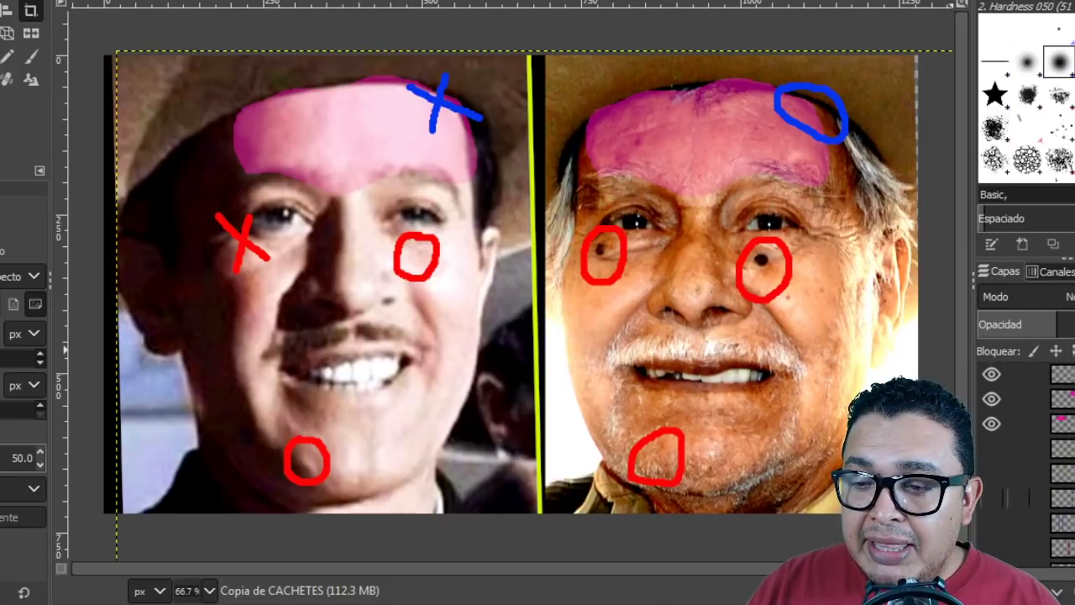
{"action": "left_click", "coordinate": [991, 424]}
{"action": "left_click", "coordinate": [991, 399]}
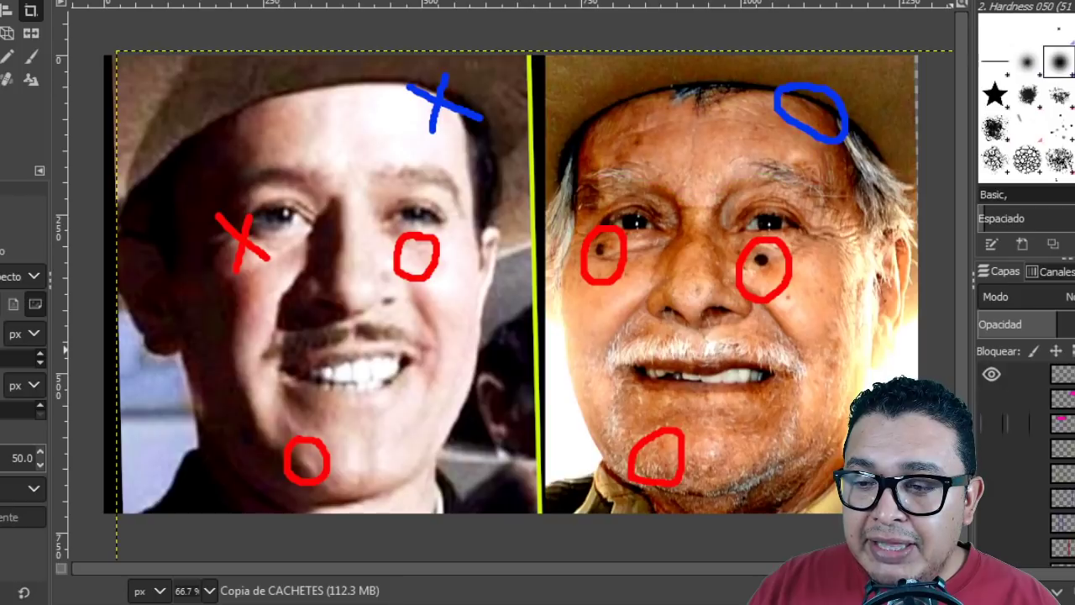
Toggle the blue hairline-corner marks off and on to compare the bare foreheads, ending with them shown.
{"action": "scroll", "coordinate": [996, 505], "scroll_direction": "down", "scroll_amount": 3}
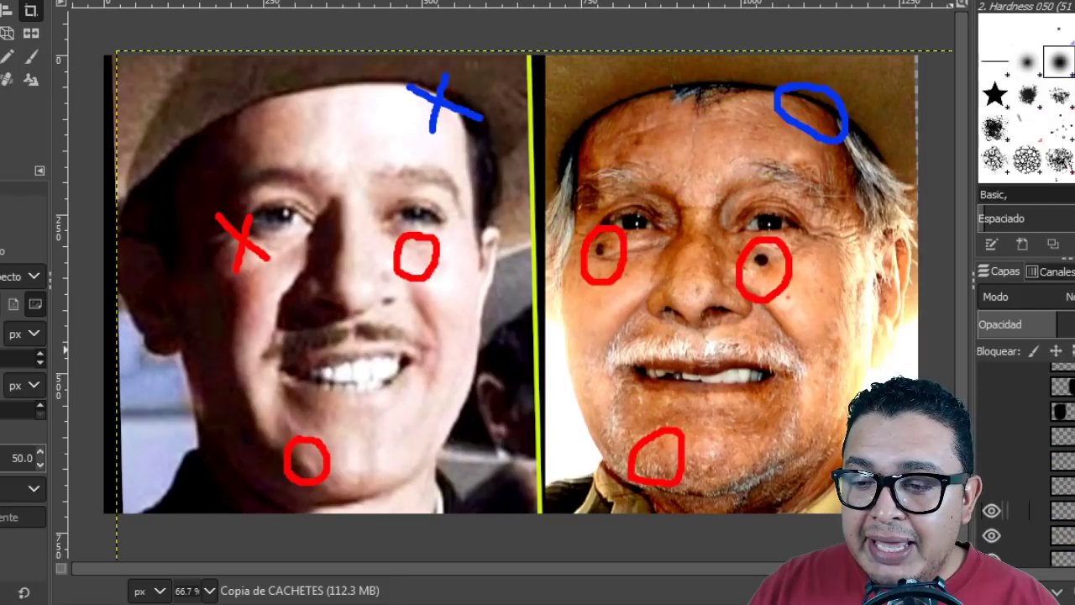
{"action": "left_click", "coordinate": [992, 509]}
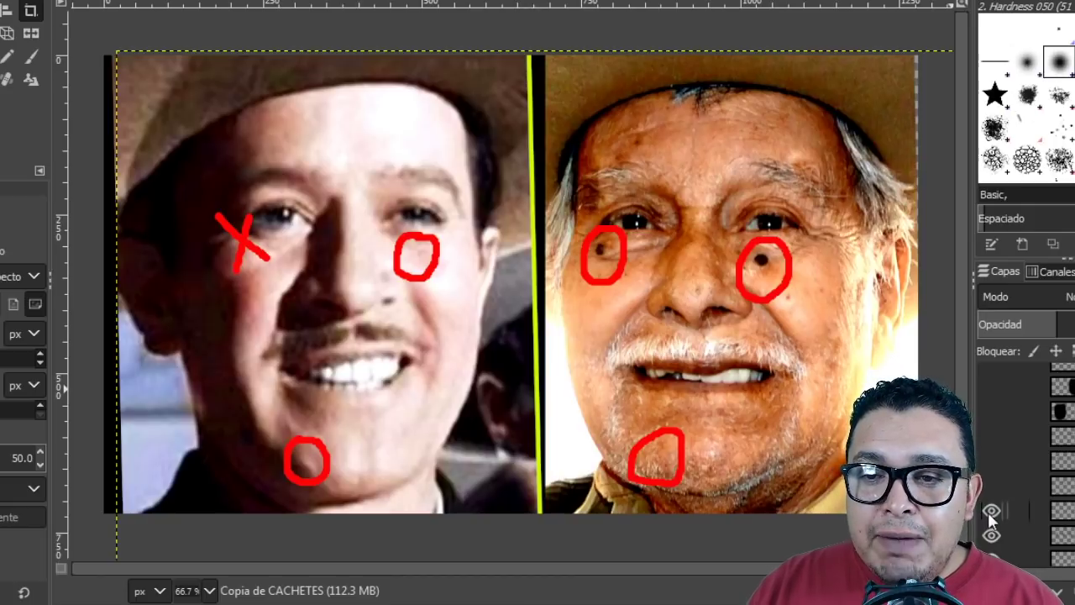
{"action": "left_click", "coordinate": [991, 511]}
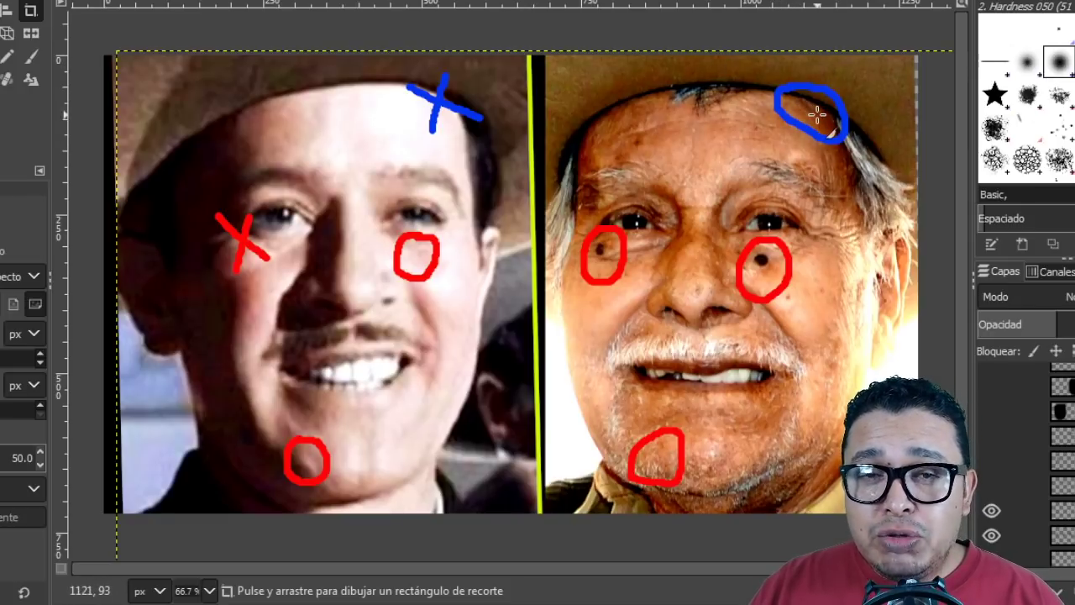
{"action": "left_click", "coordinate": [993, 512]}
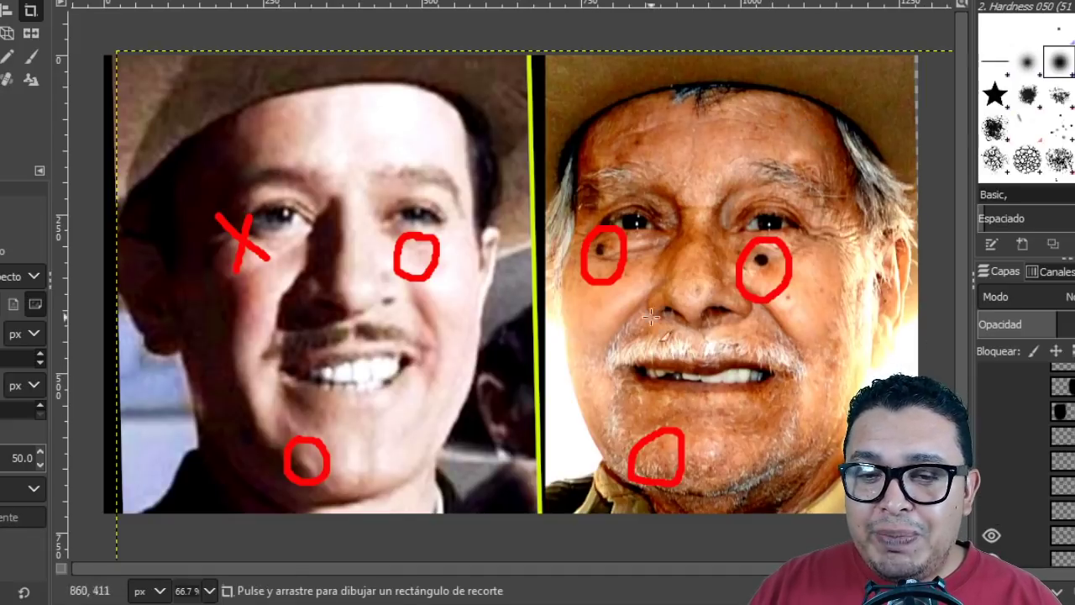
{"action": "left_click", "coordinate": [991, 511]}
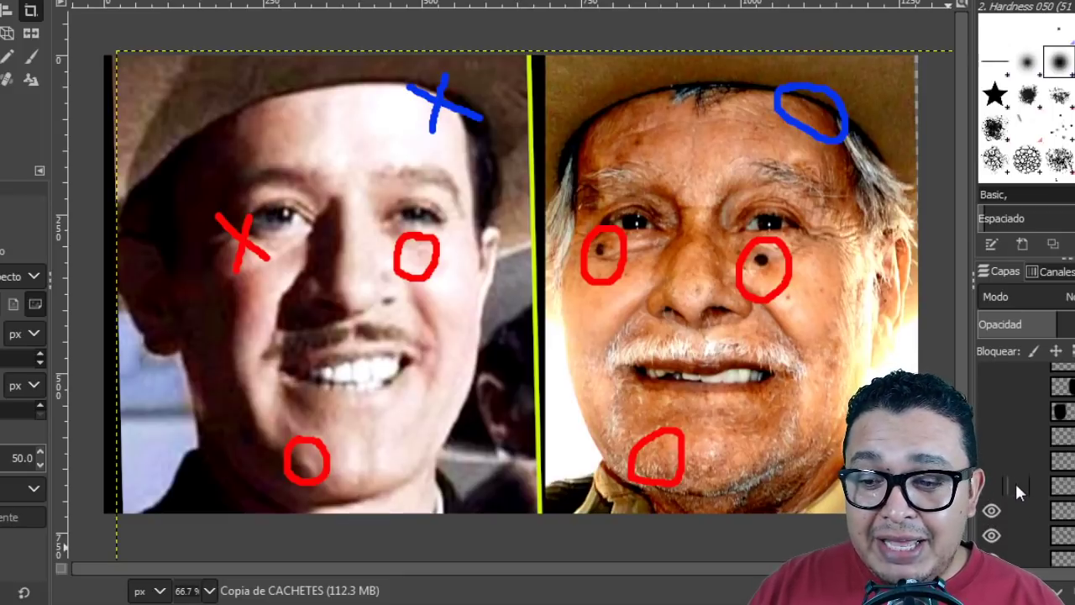
Show the green eyebrow lines on both faces and toggle them repeatedly to compare the brow shapes, ending with them shown.
{"action": "left_click", "coordinate": [991, 486]}
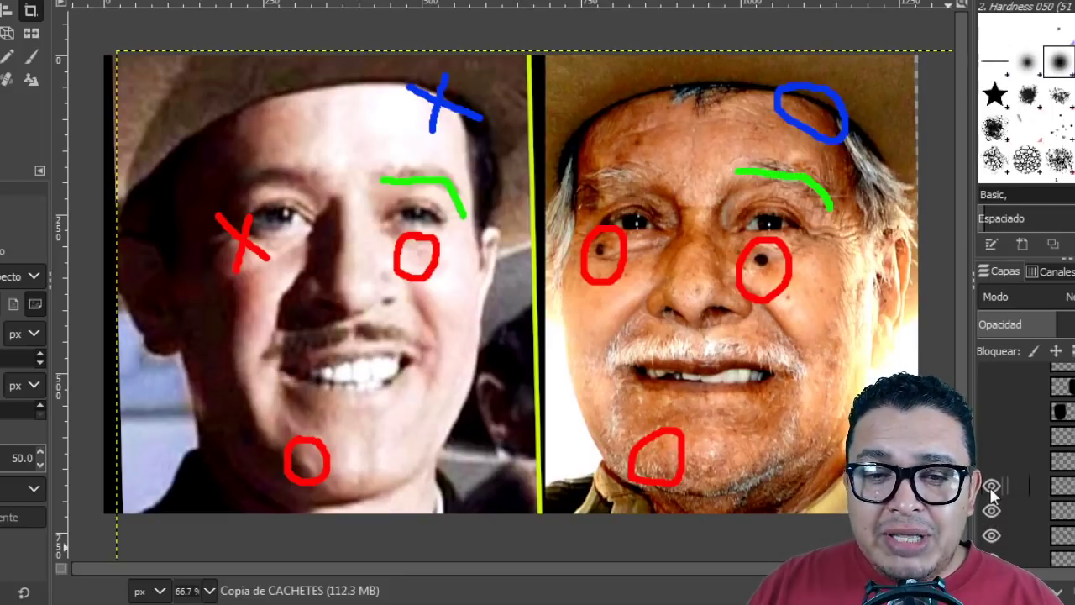
{"action": "left_click", "coordinate": [991, 486]}
{"action": "left_click", "coordinate": [992, 487]}
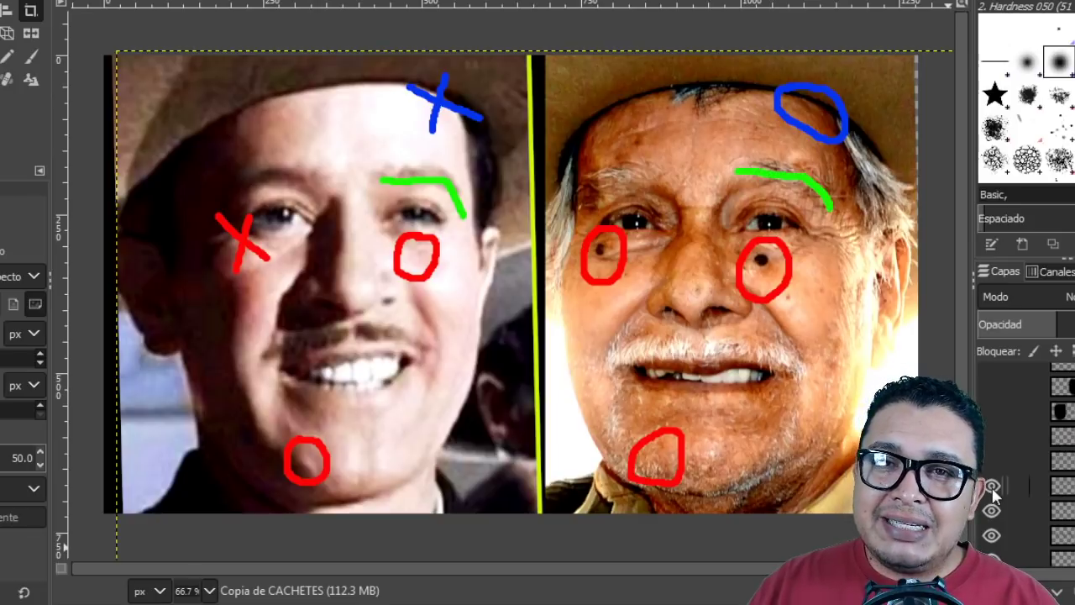
{"action": "left_click", "coordinate": [992, 486]}
{"action": "left_click", "coordinate": [992, 486]}
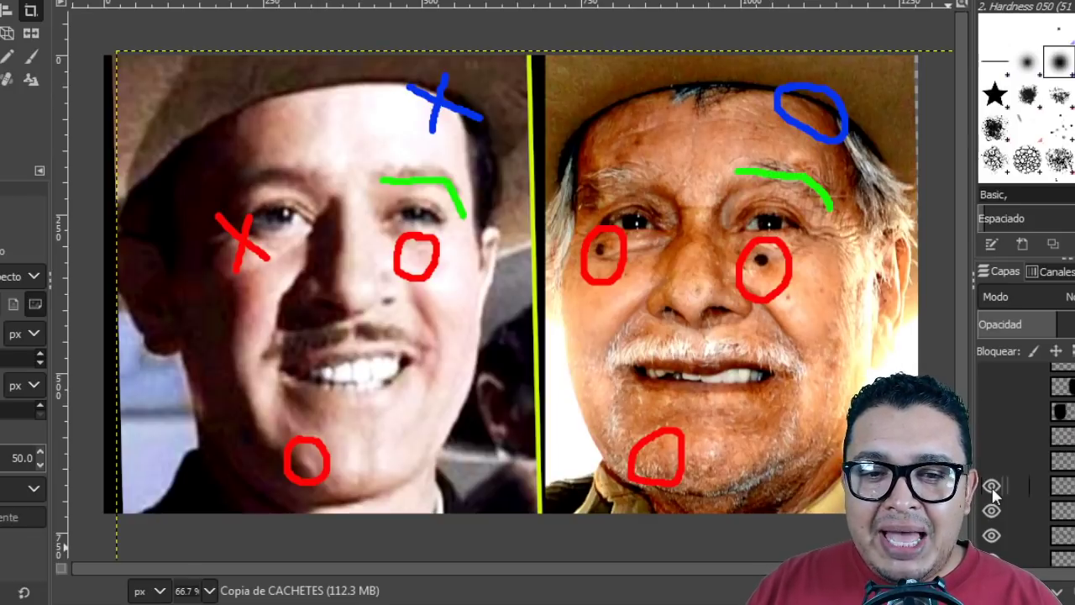
{"action": "left_click", "coordinate": [992, 486]}
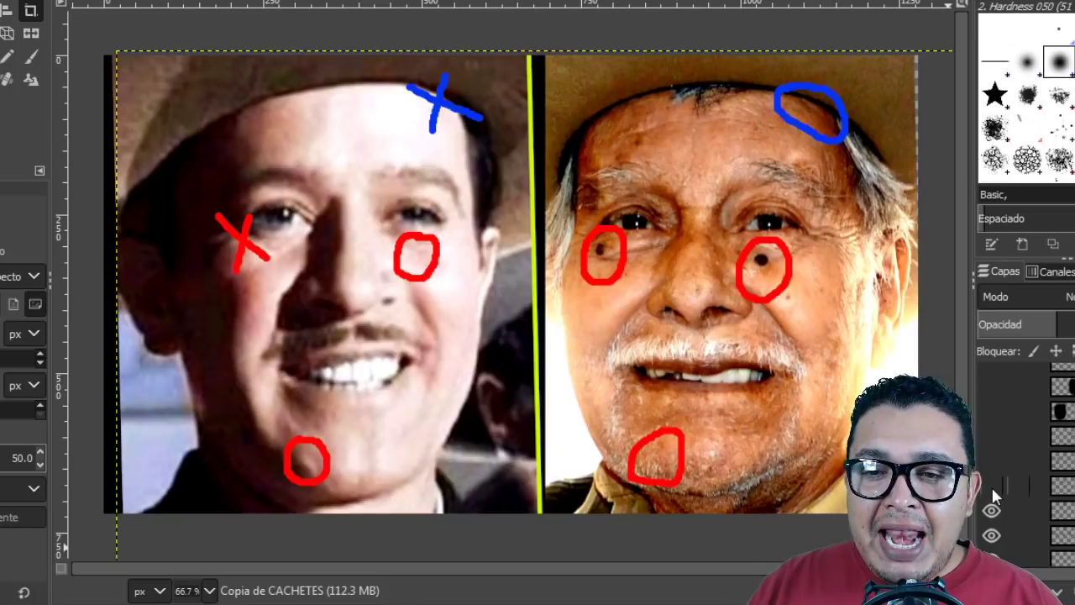
{"action": "left_click", "coordinate": [992, 487]}
{"action": "left_click", "coordinate": [992, 487]}
{"action": "left_click", "coordinate": [992, 487]}
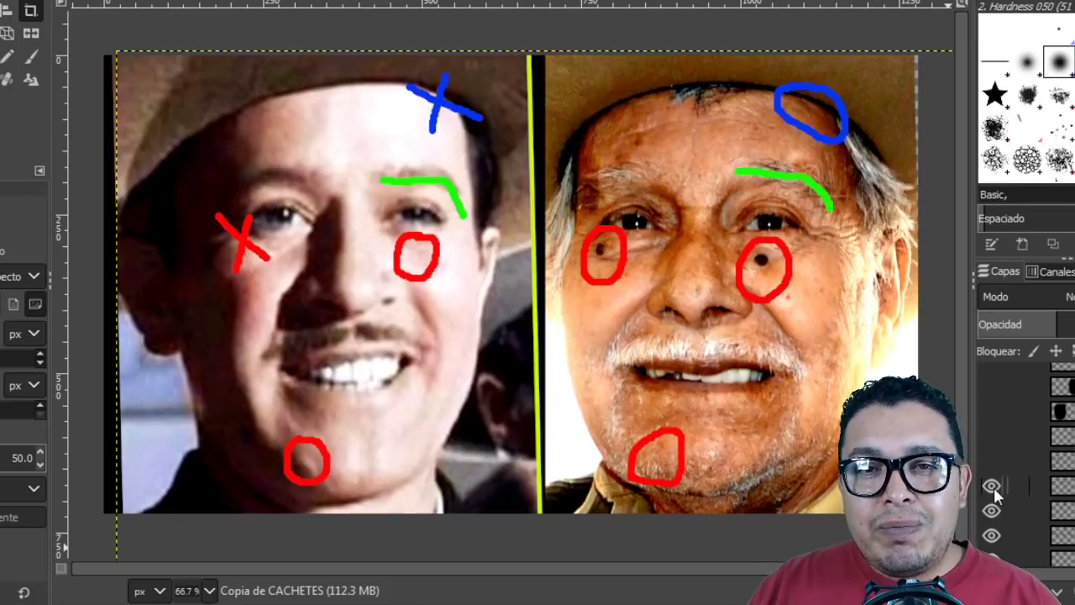
{"action": "left_click", "coordinate": [992, 486]}
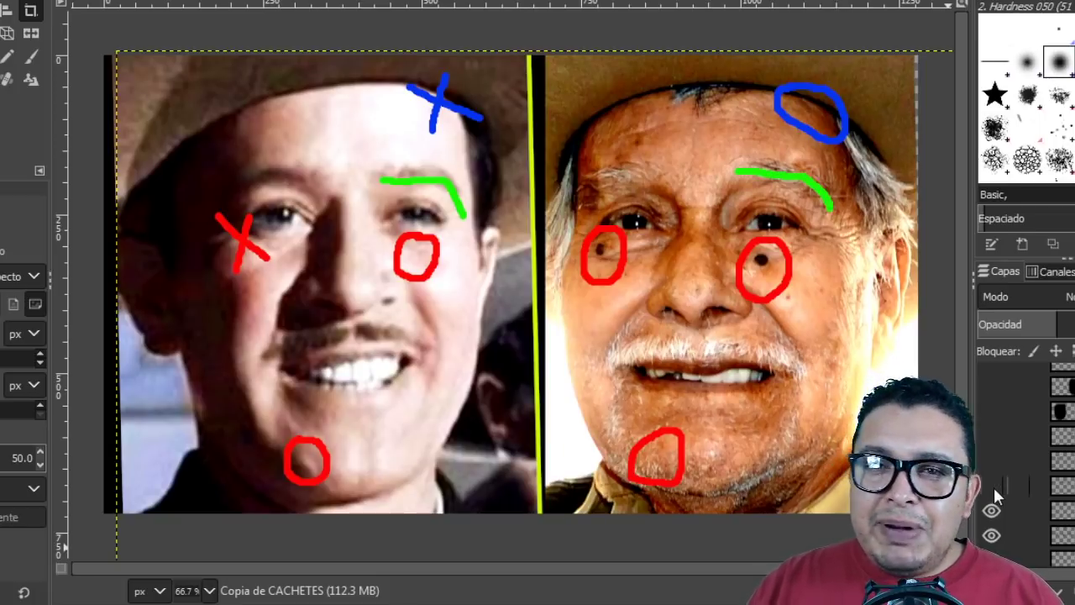
{"action": "left_click", "coordinate": [992, 486]}
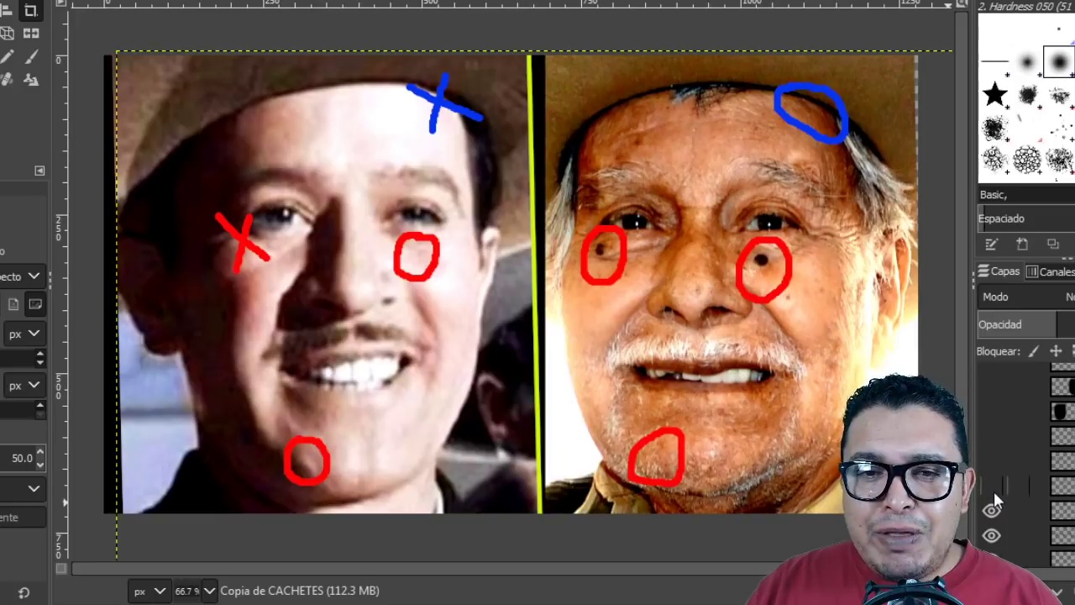
{"action": "left_click", "coordinate": [993, 489]}
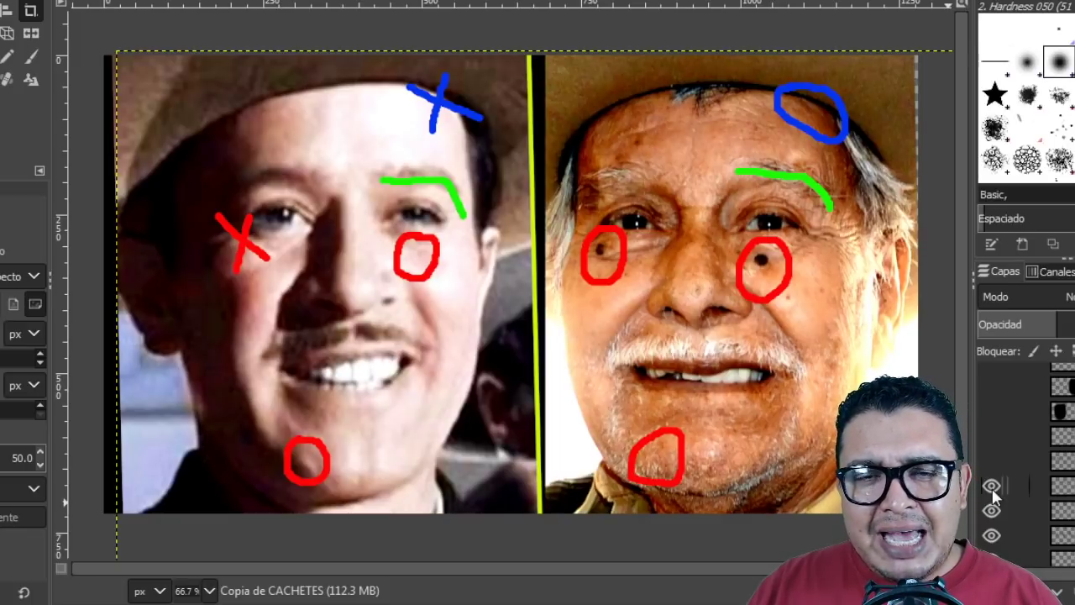
{"action": "left_click", "coordinate": [992, 487]}
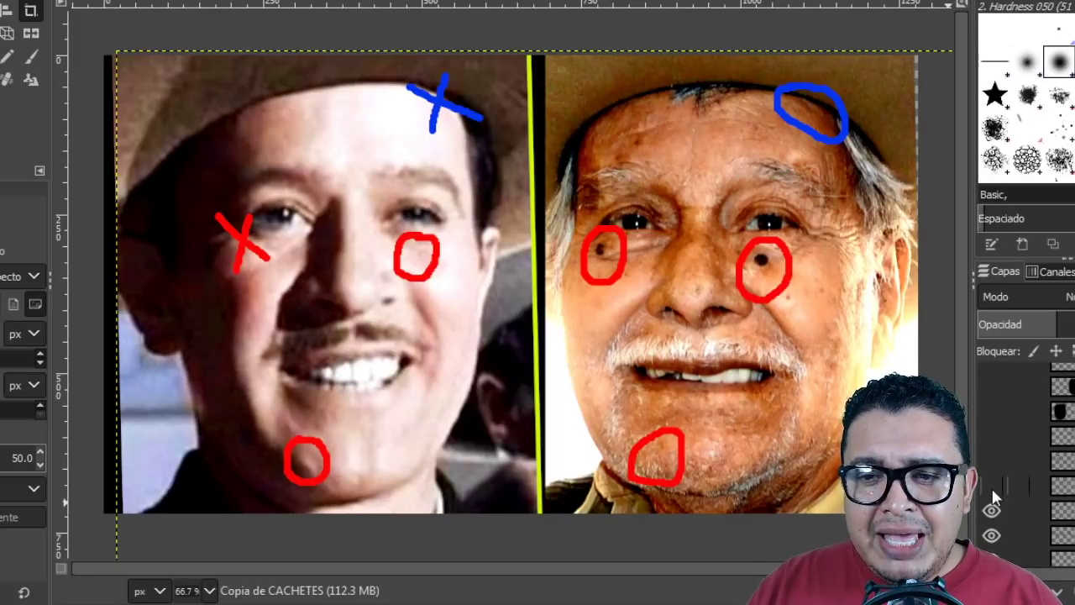
{"action": "left_click", "coordinate": [992, 488]}
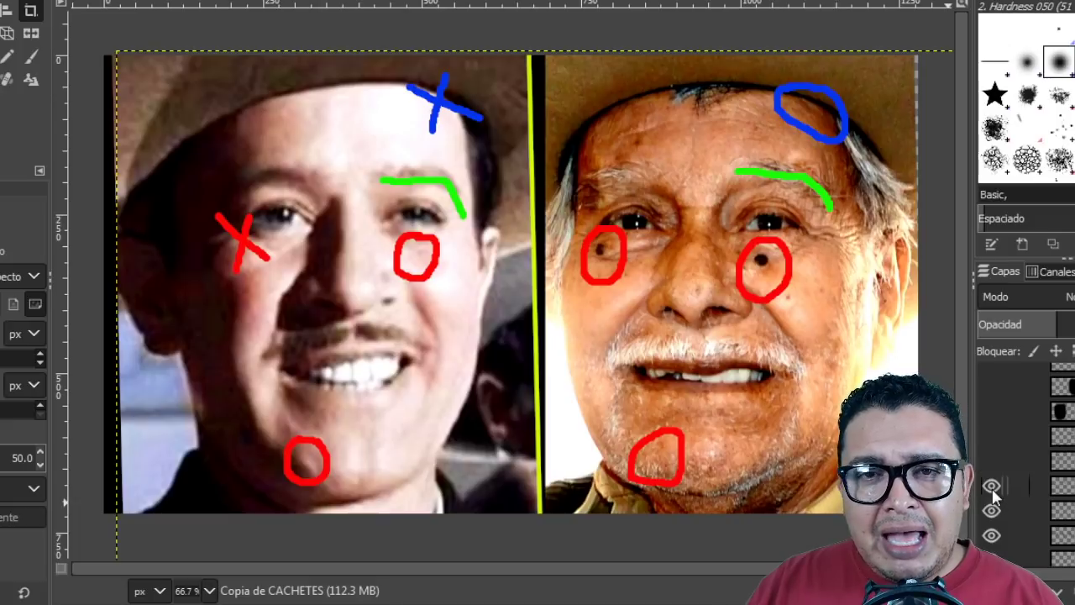
{"action": "left_click", "coordinate": [992, 487]}
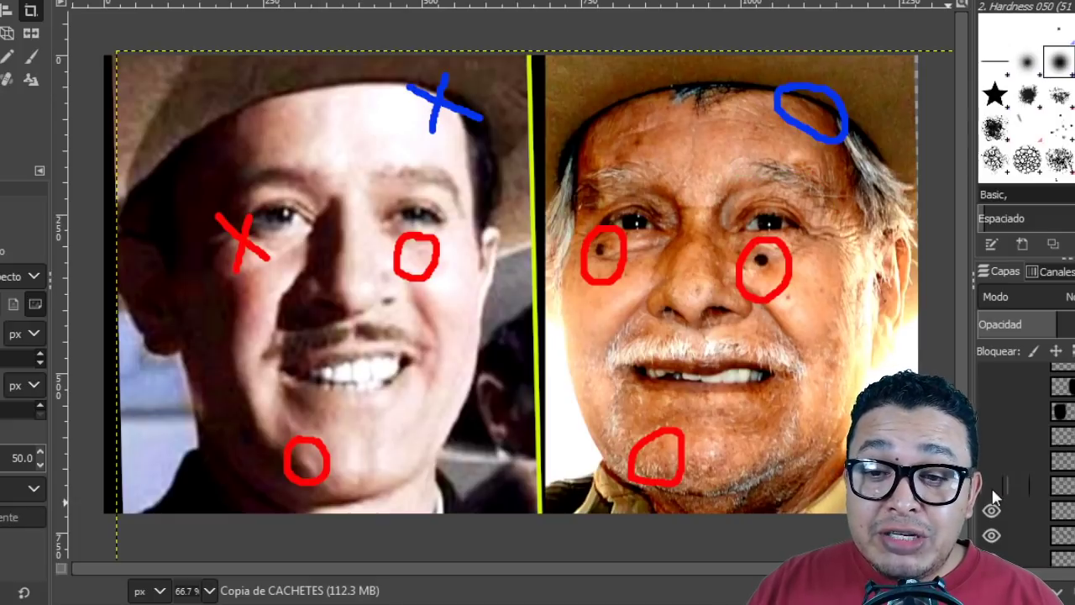
{"action": "left_click", "coordinate": [992, 487]}
{"action": "left_click", "coordinate": [993, 487]}
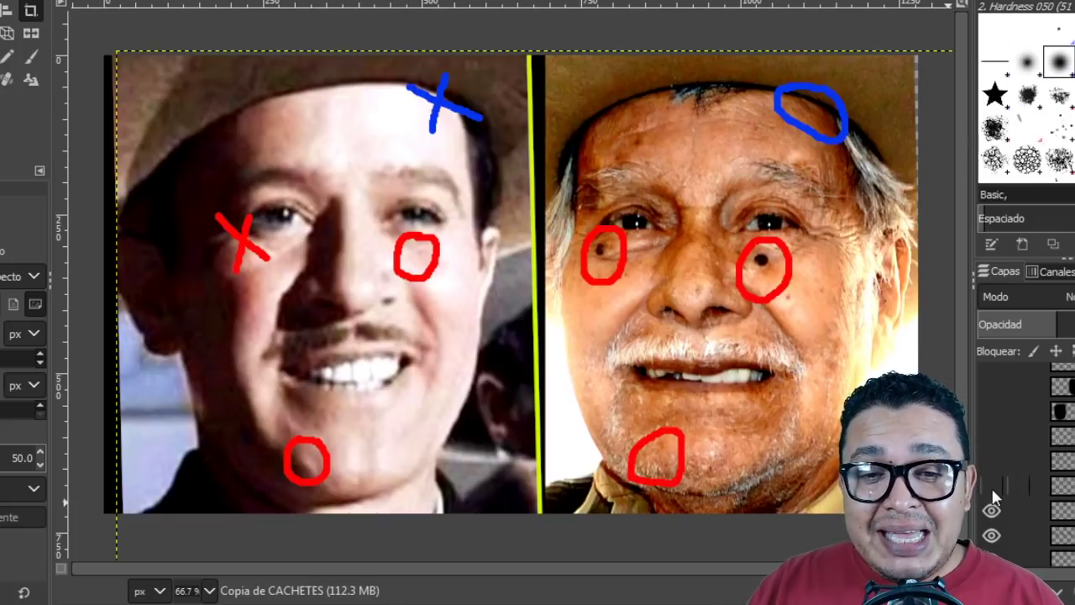
{"action": "left_click", "coordinate": [992, 487]}
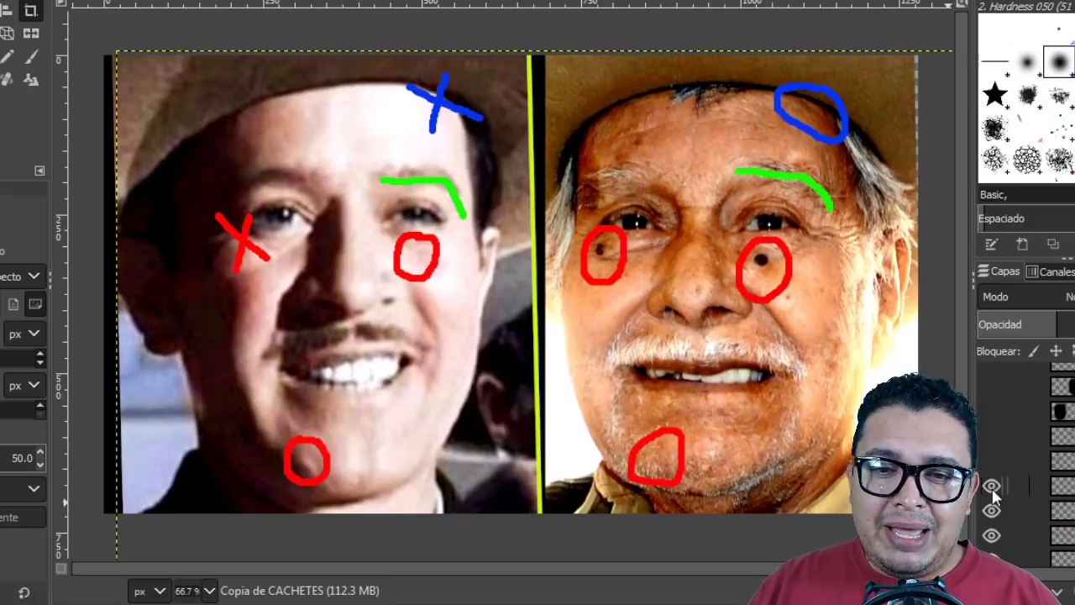
{"action": "left_click", "coordinate": [992, 487]}
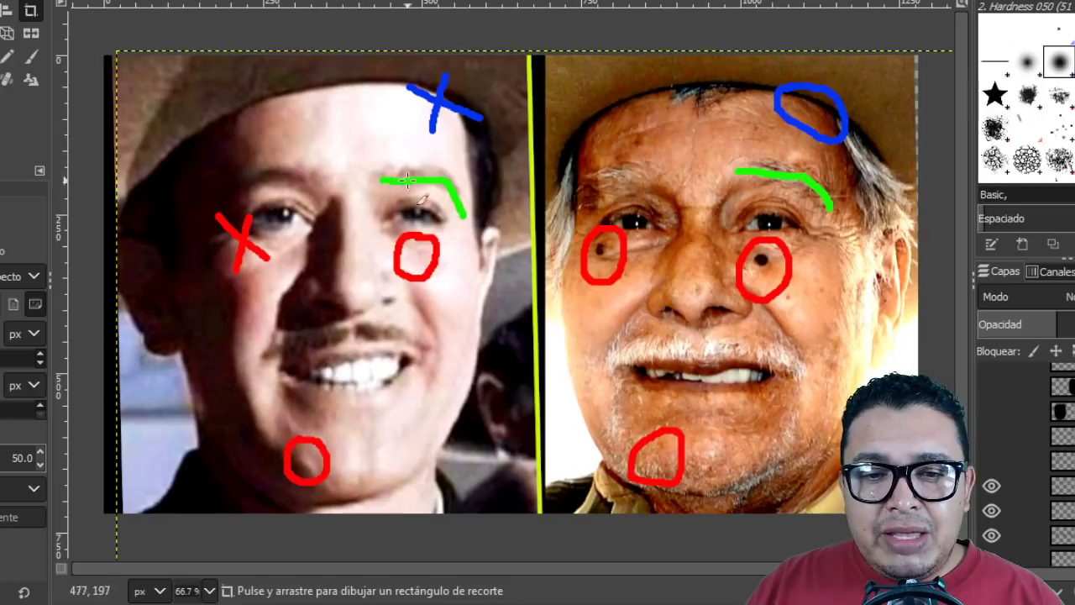
Show the magenta eye overlays on the young man's face and on the old man's face.
{"action": "left_click", "coordinate": [991, 461]}
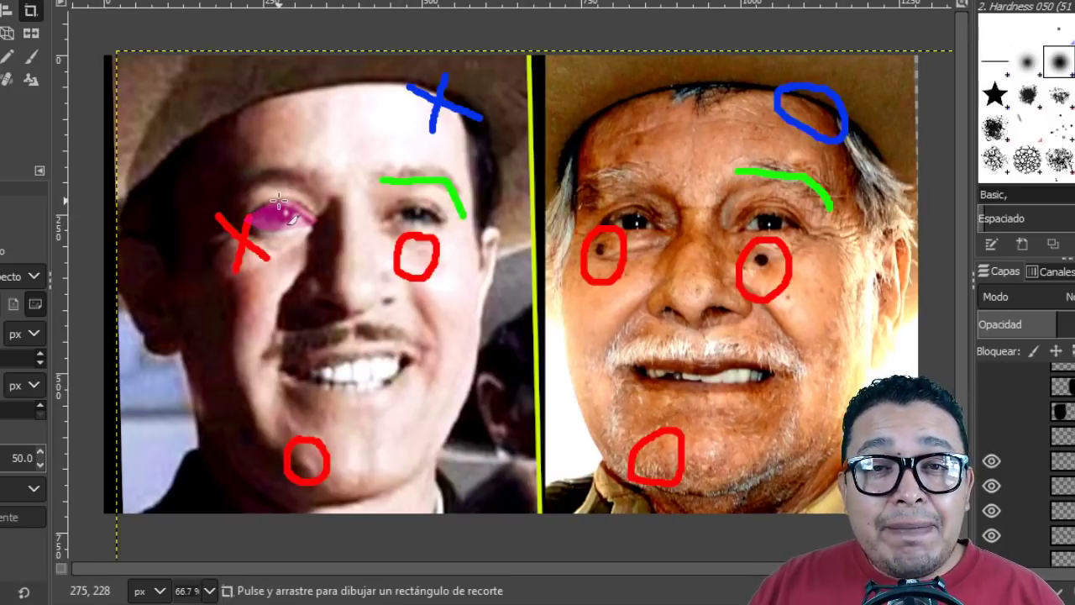
{"action": "left_click", "coordinate": [991, 436]}
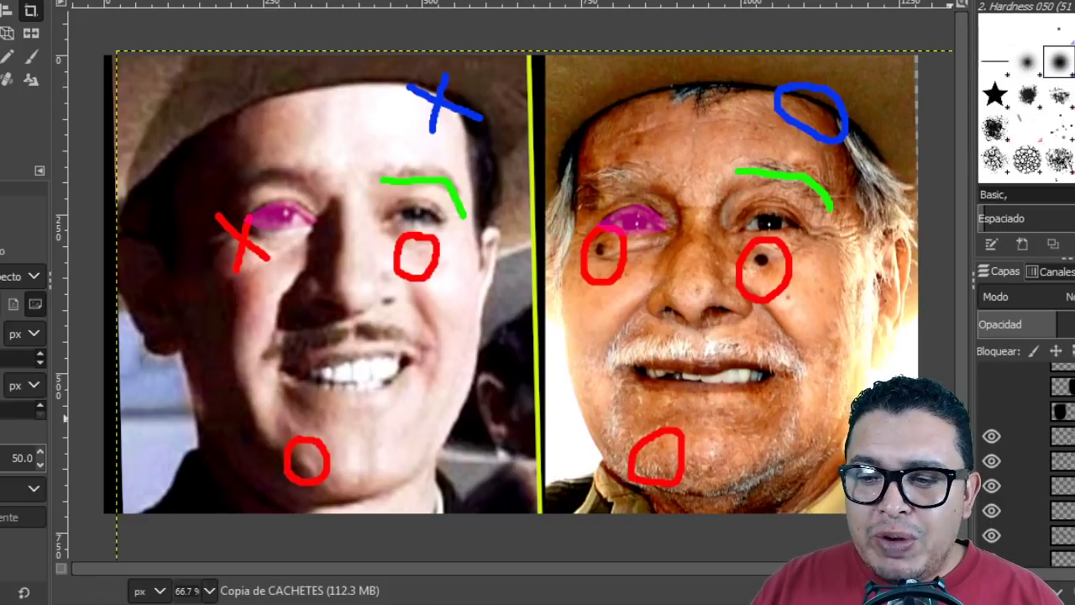
Show the dark face-shape overlay on the young man and toggle it repeatedly to examine his face outline, ending with it shown.
{"action": "scroll", "coordinate": [989, 490], "scroll_direction": "up", "scroll_amount": 2}
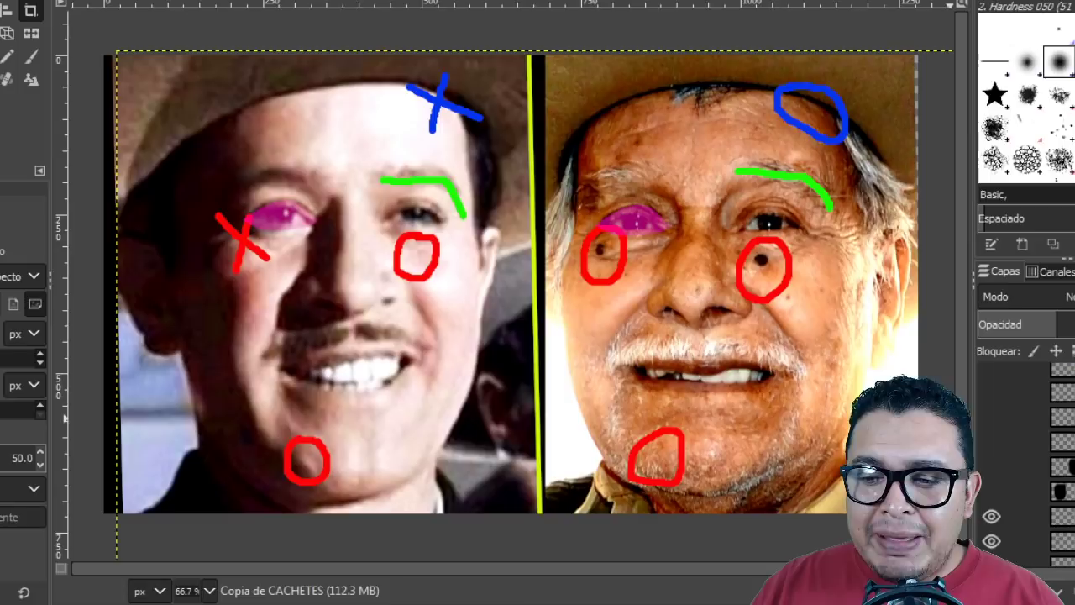
{"action": "left_click", "coordinate": [987, 494]}
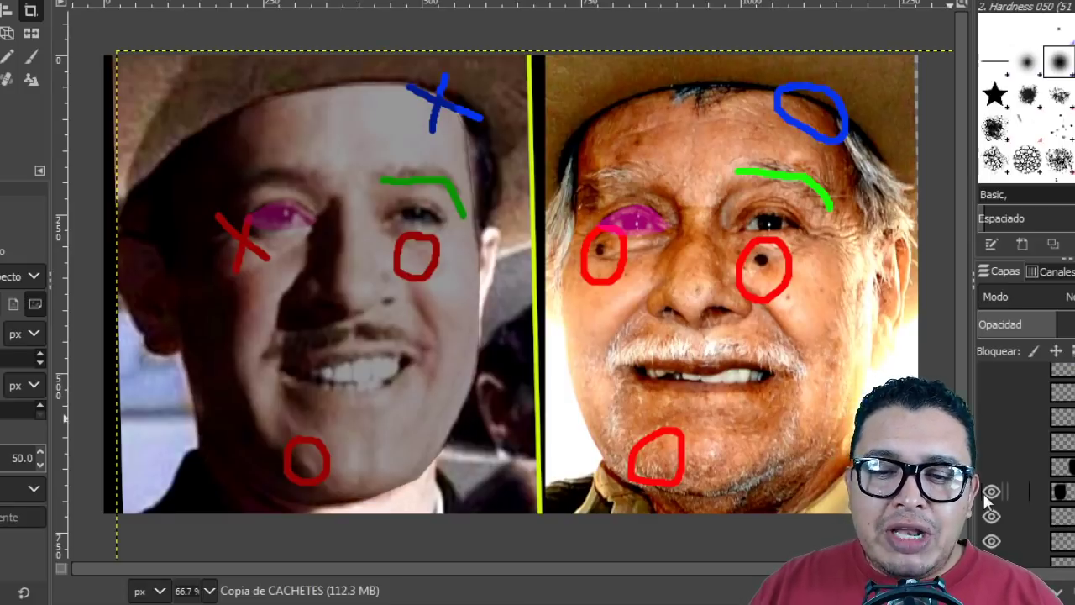
{"action": "left_click", "coordinate": [988, 494]}
{"action": "left_click", "coordinate": [988, 494]}
{"action": "left_click", "coordinate": [988, 493]}
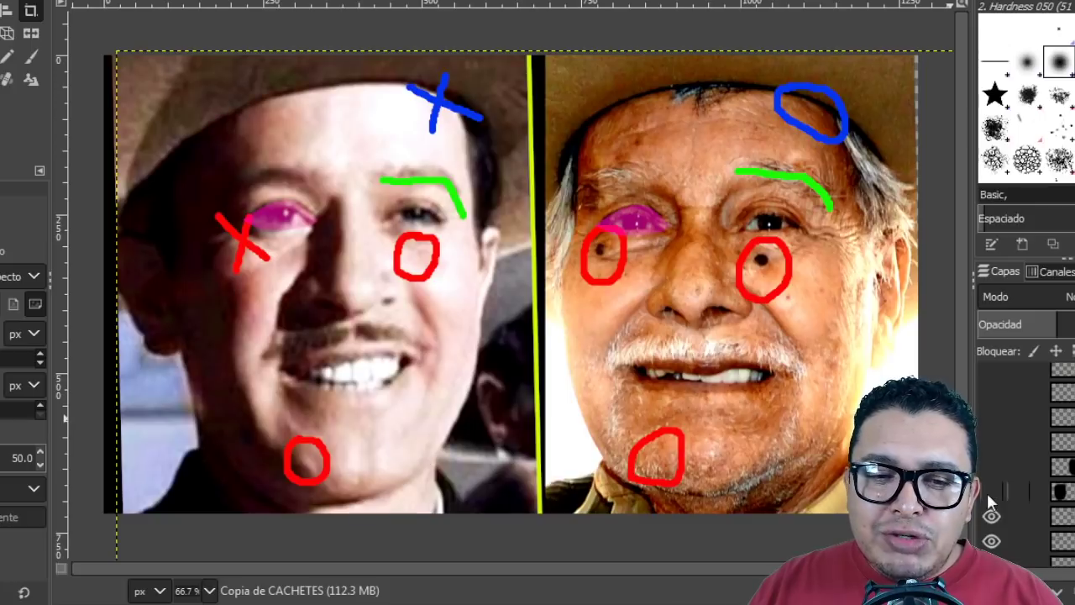
{"action": "left_click", "coordinate": [988, 493]}
{"action": "left_click", "coordinate": [988, 493]}
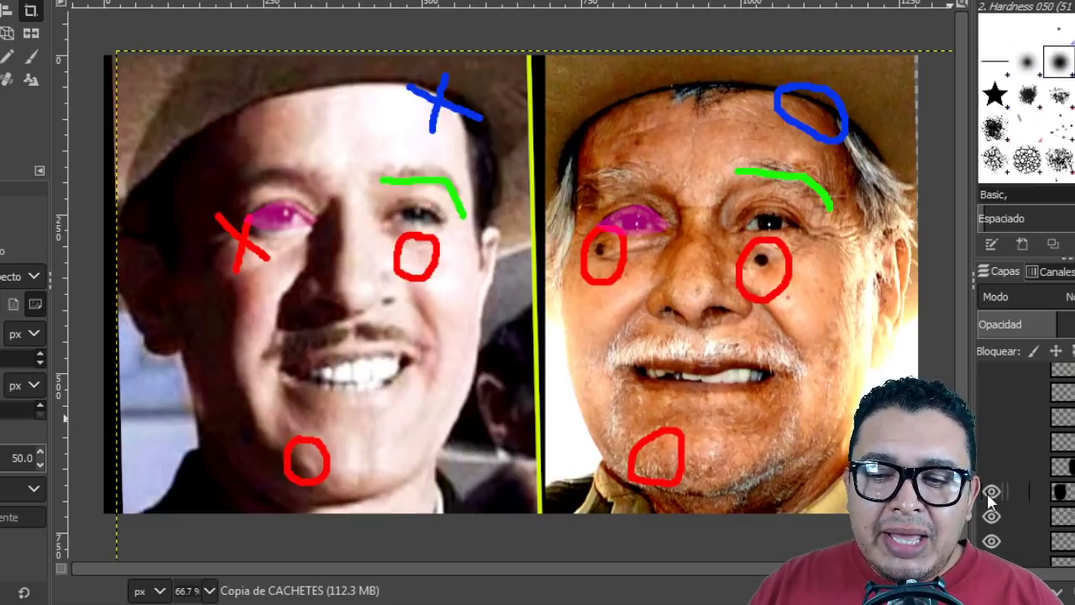
{"action": "left_click", "coordinate": [988, 493]}
{"action": "left_click", "coordinate": [988, 493]}
{"action": "left_click", "coordinate": [988, 493]}
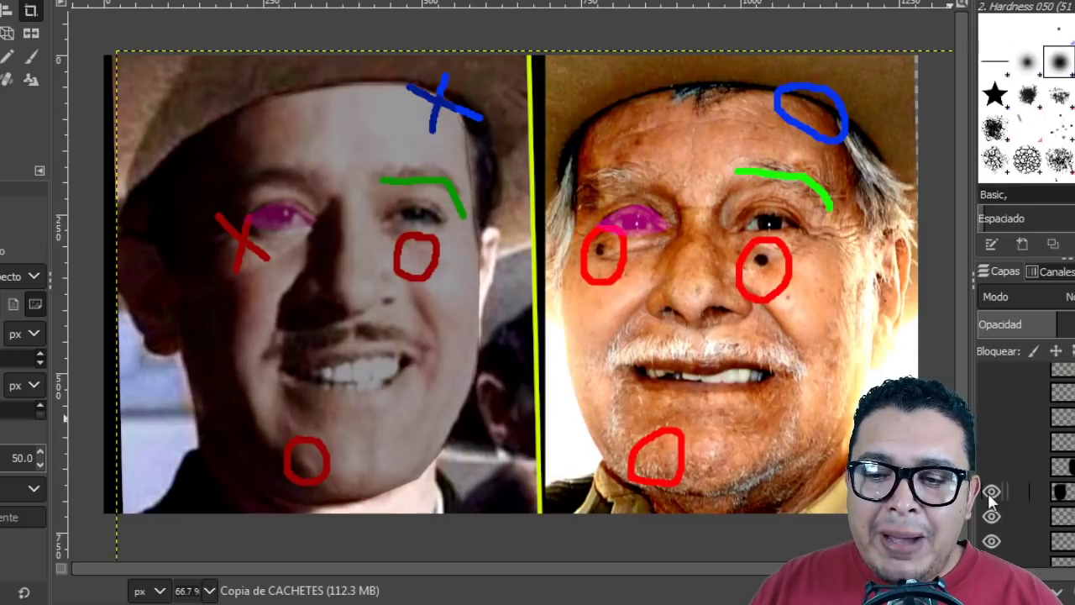
{"action": "left_click", "coordinate": [988, 493]}
{"action": "left_click", "coordinate": [988, 494]}
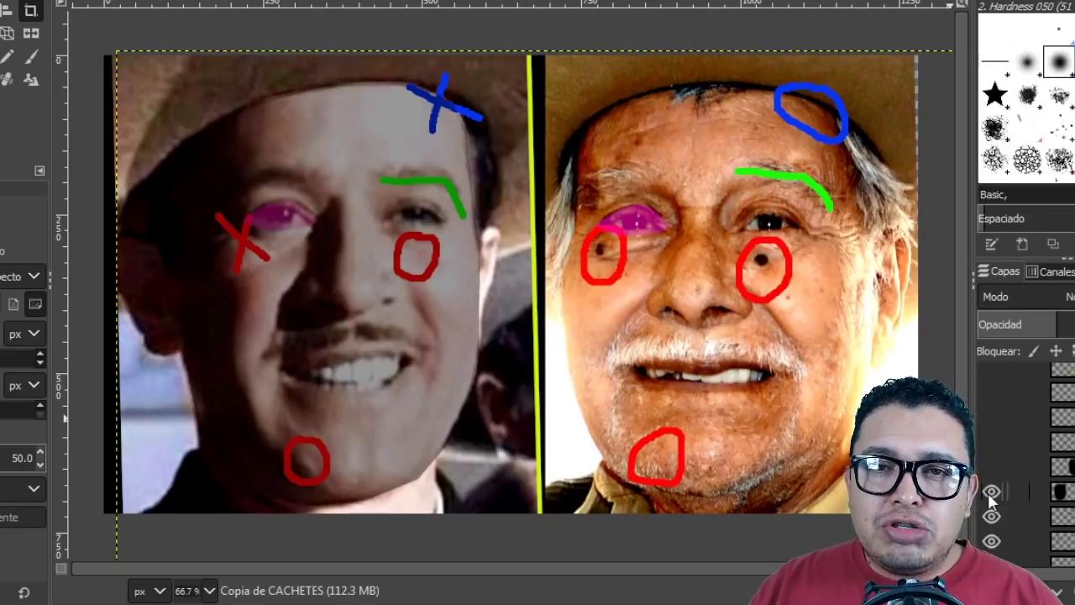
{"action": "left_click", "coordinate": [988, 493]}
{"action": "left_click", "coordinate": [988, 494]}
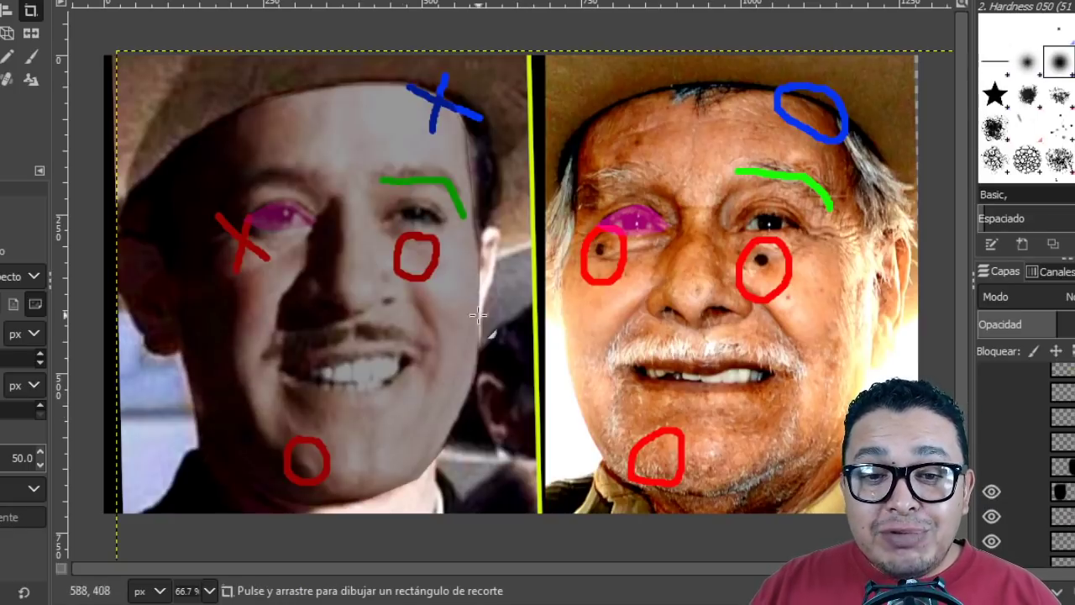
Show the dark face-shape overlay on the old man, toggling it to compare outlines, and hide the young man's dark overlay.
{"action": "left_click", "coordinate": [989, 467]}
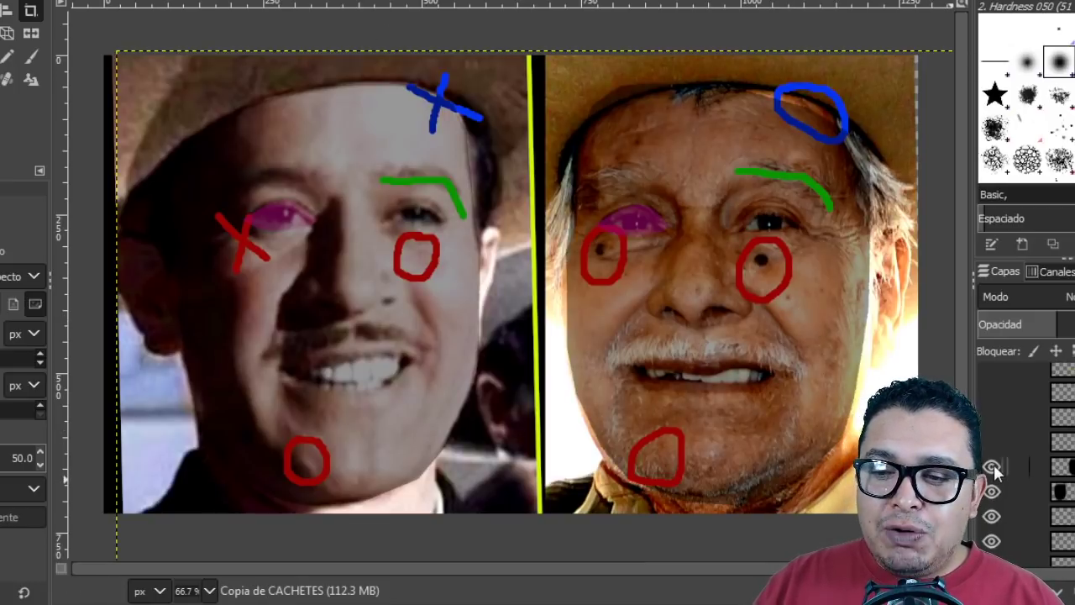
{"action": "left_click", "coordinate": [992, 466]}
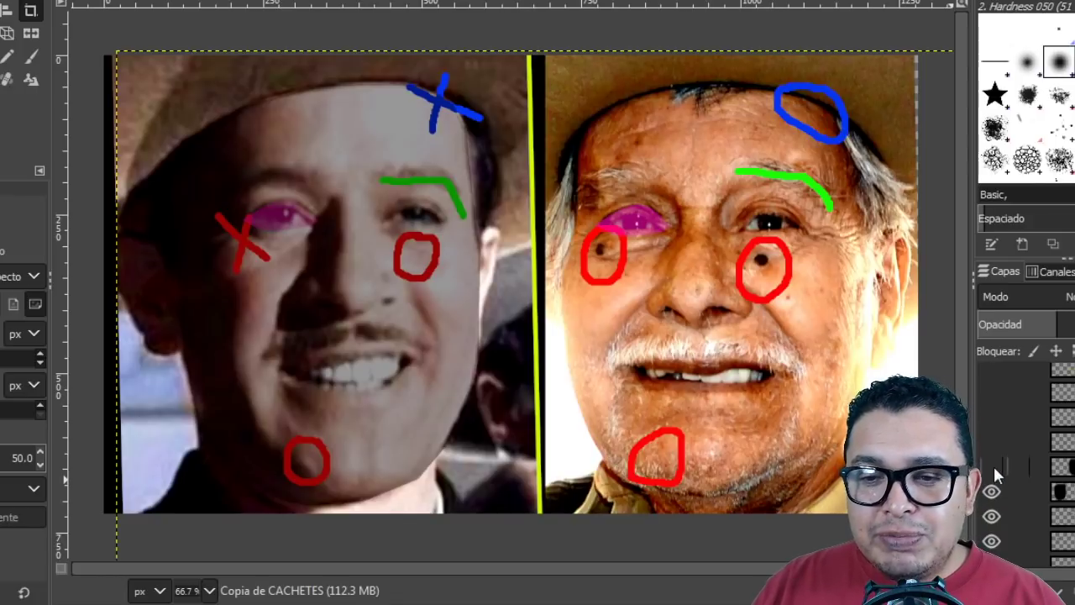
{"action": "left_click", "coordinate": [993, 466]}
{"action": "left_click", "coordinate": [994, 466]}
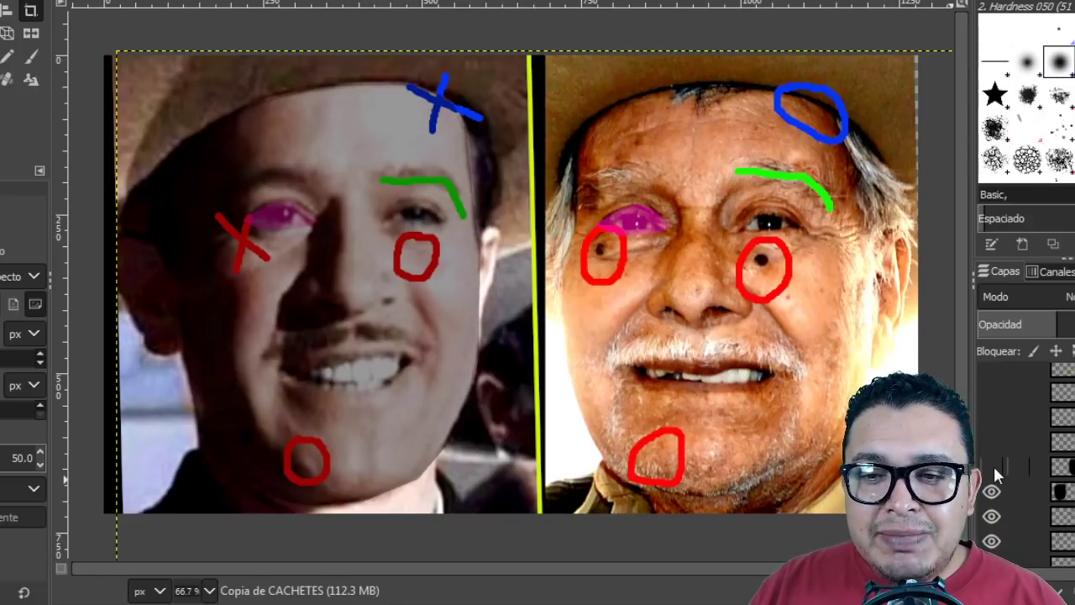
{"action": "left_click", "coordinate": [994, 467]}
{"action": "left_click", "coordinate": [993, 494]}
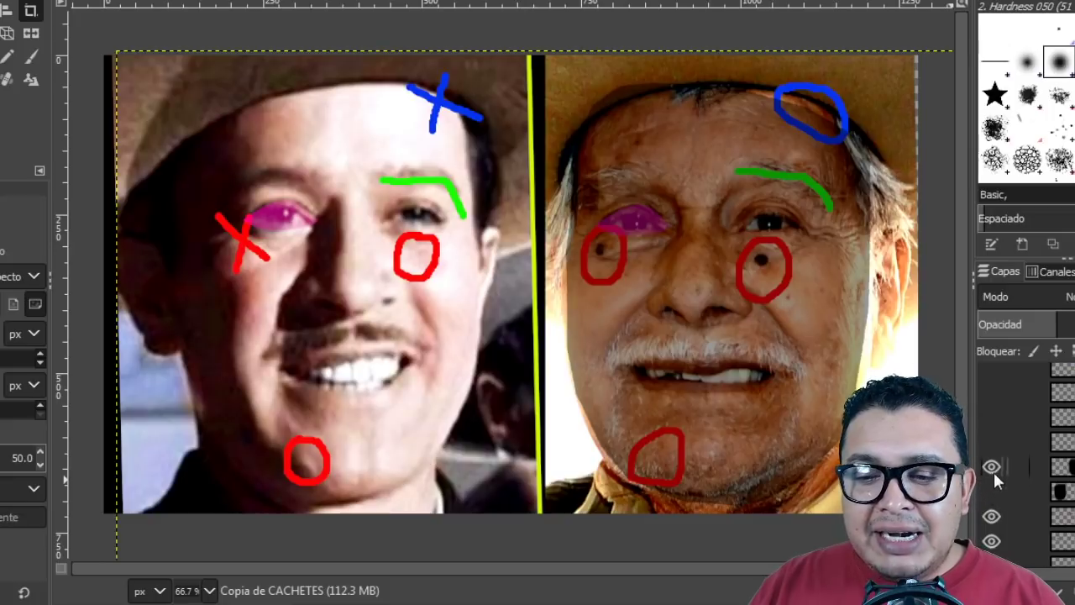
Toggle the dark face-shape overlays on both men to compare their outlines, ending with both overlays hidden.
{"action": "left_click", "coordinate": [992, 467]}
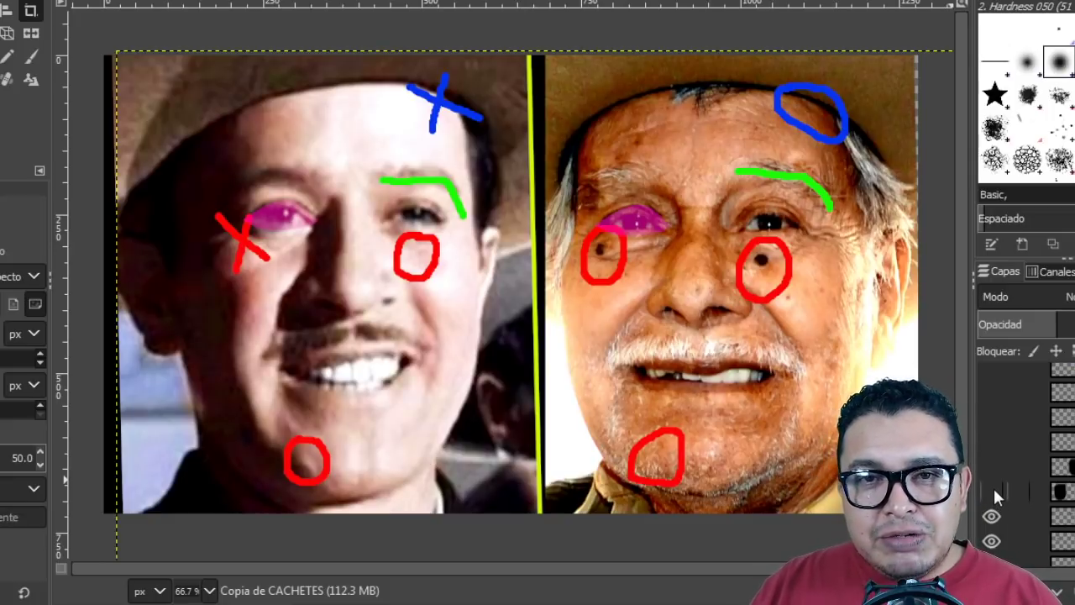
{"action": "left_click", "coordinate": [991, 489]}
{"action": "left_click", "coordinate": [992, 467]}
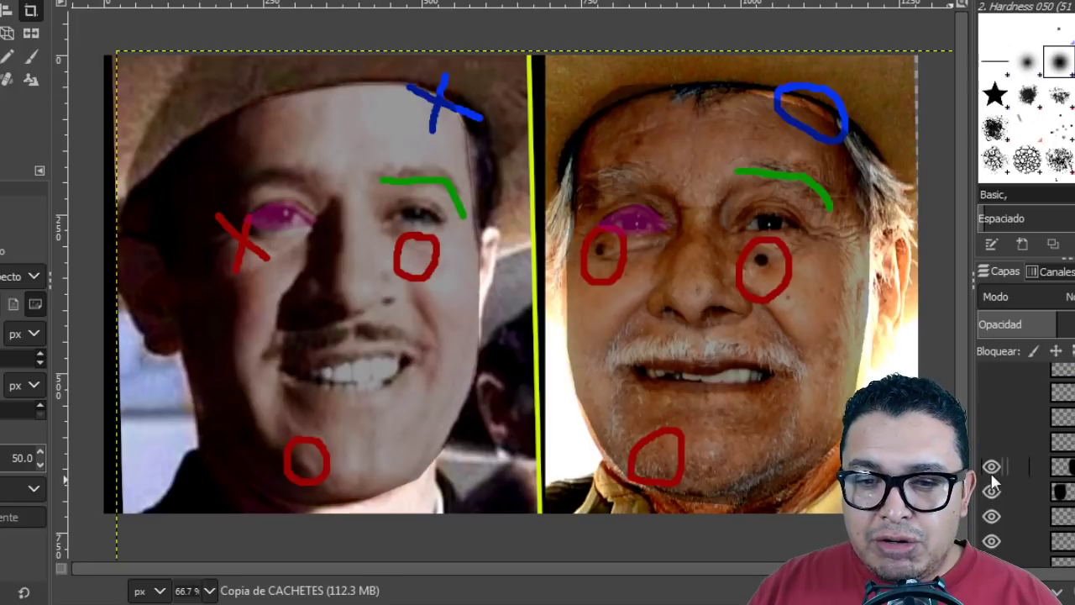
{"action": "left_click", "coordinate": [992, 467]}
{"action": "left_click", "coordinate": [992, 489]}
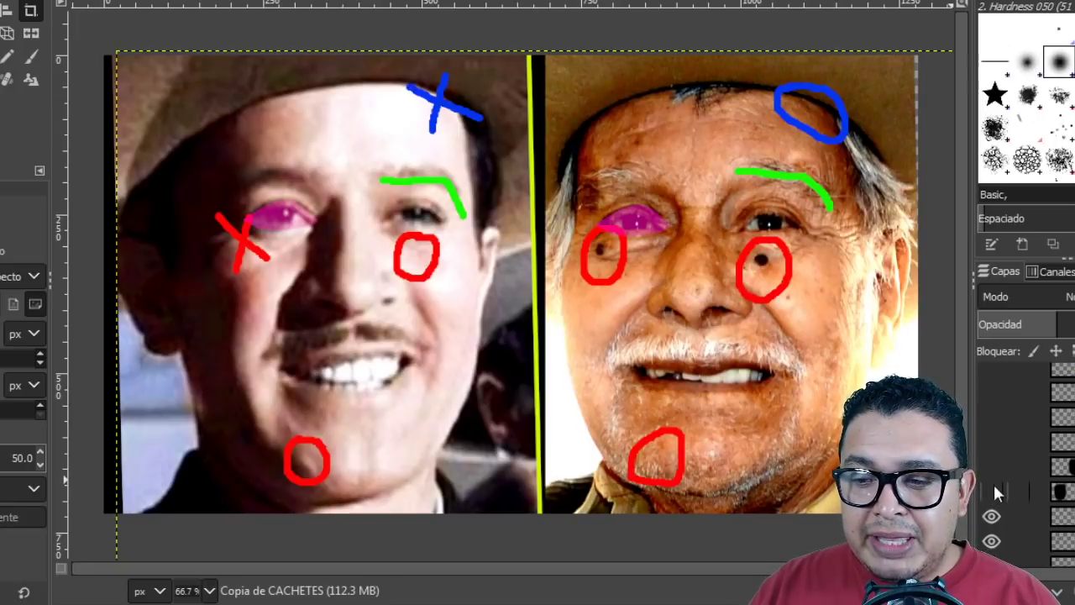
Show the light green tooth marks on the young man's and the old man's smiles.
{"action": "left_click", "coordinate": [992, 441]}
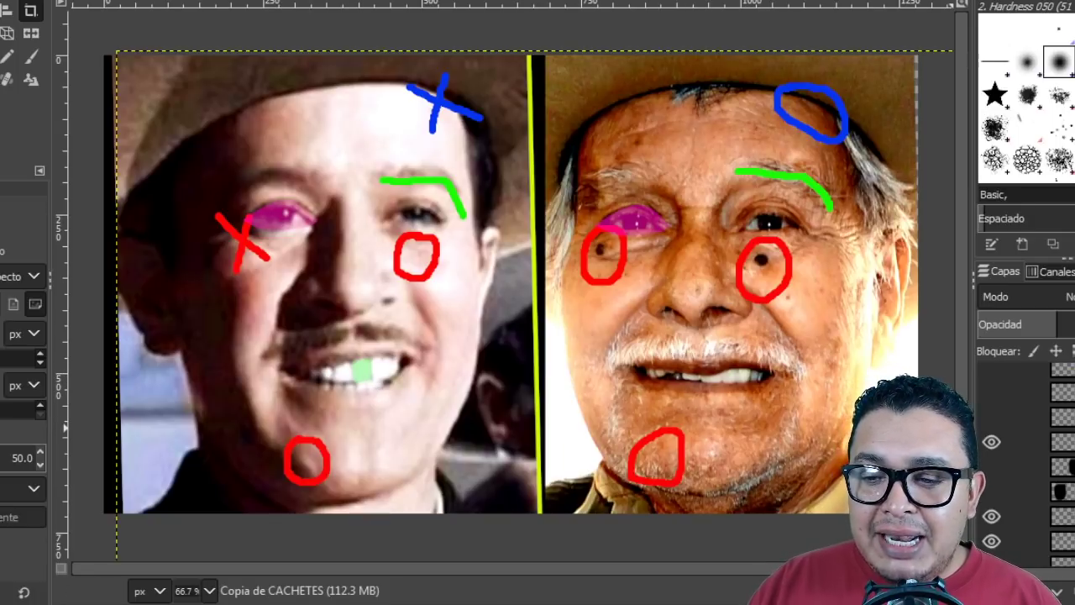
{"action": "left_click", "coordinate": [986, 417]}
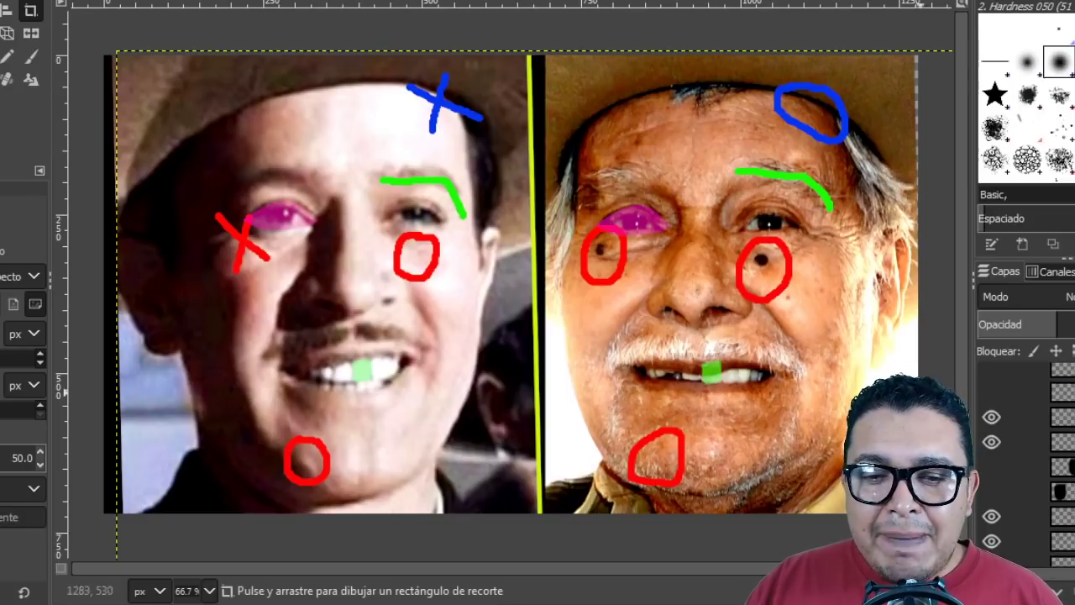
Show the yellow moustache line on the young man and toggle it repeatedly to examine the moustache shape, ending with it shown.
{"action": "left_click", "coordinate": [987, 393]}
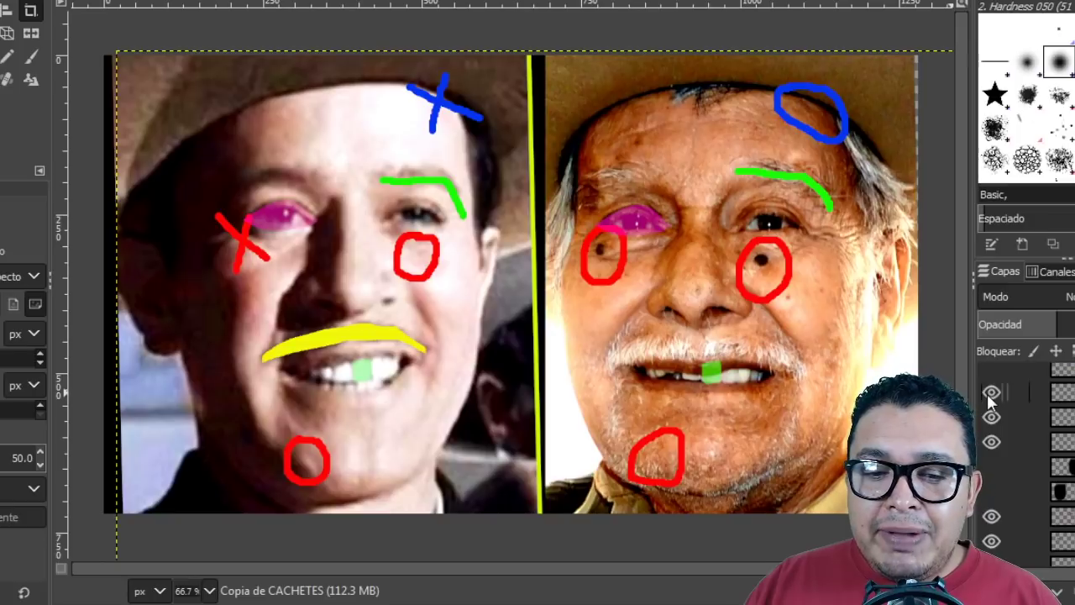
{"action": "left_click", "coordinate": [987, 393]}
{"action": "left_click", "coordinate": [989, 394]}
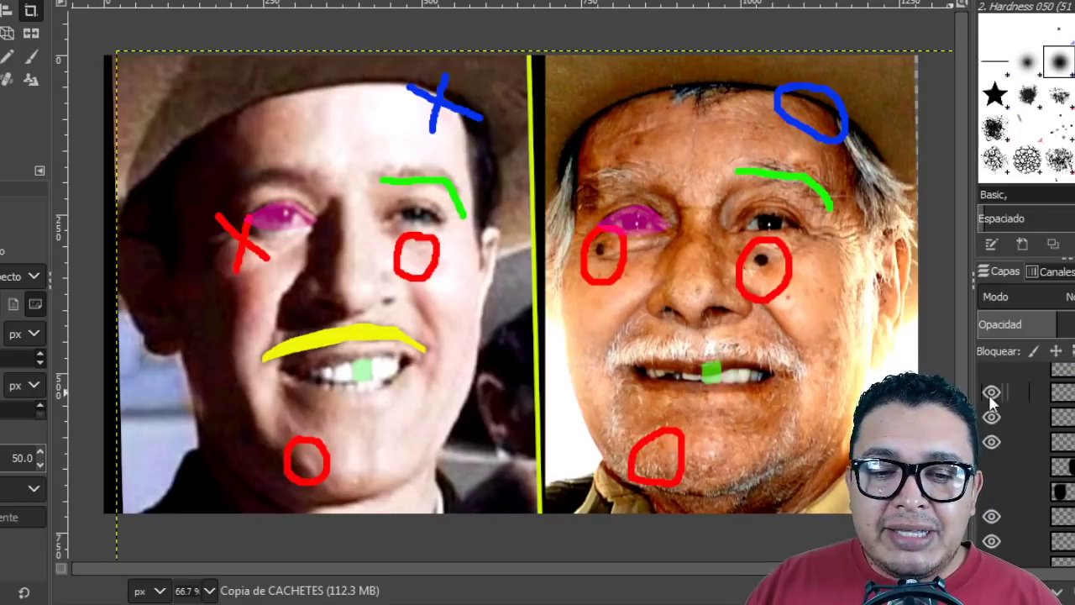
{"action": "left_click", "coordinate": [989, 394]}
{"action": "left_click", "coordinate": [989, 394]}
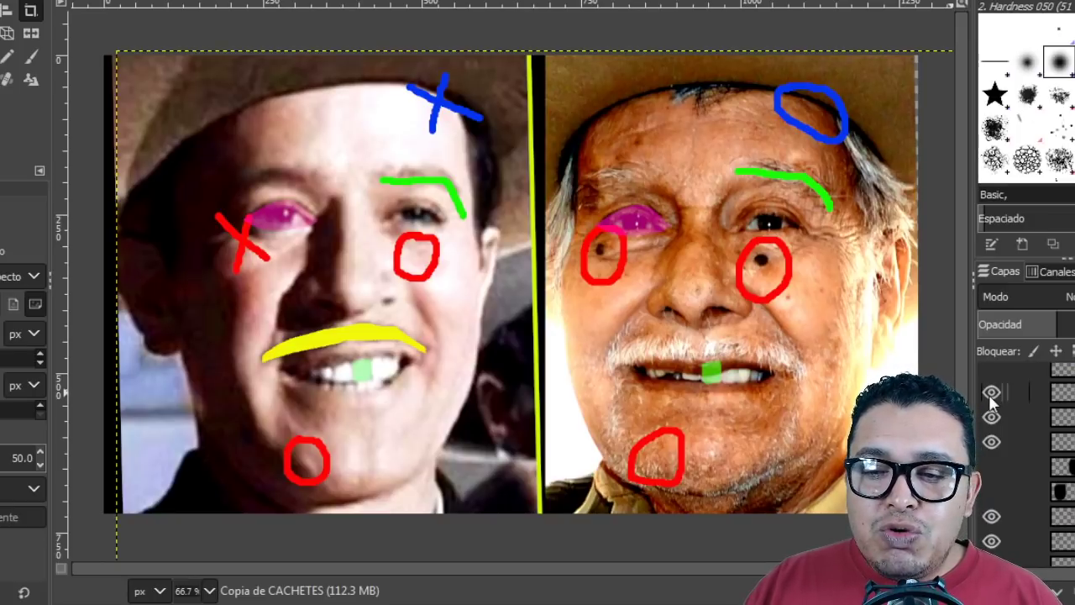
{"action": "left_click", "coordinate": [989, 394]}
{"action": "left_click", "coordinate": [989, 394]}
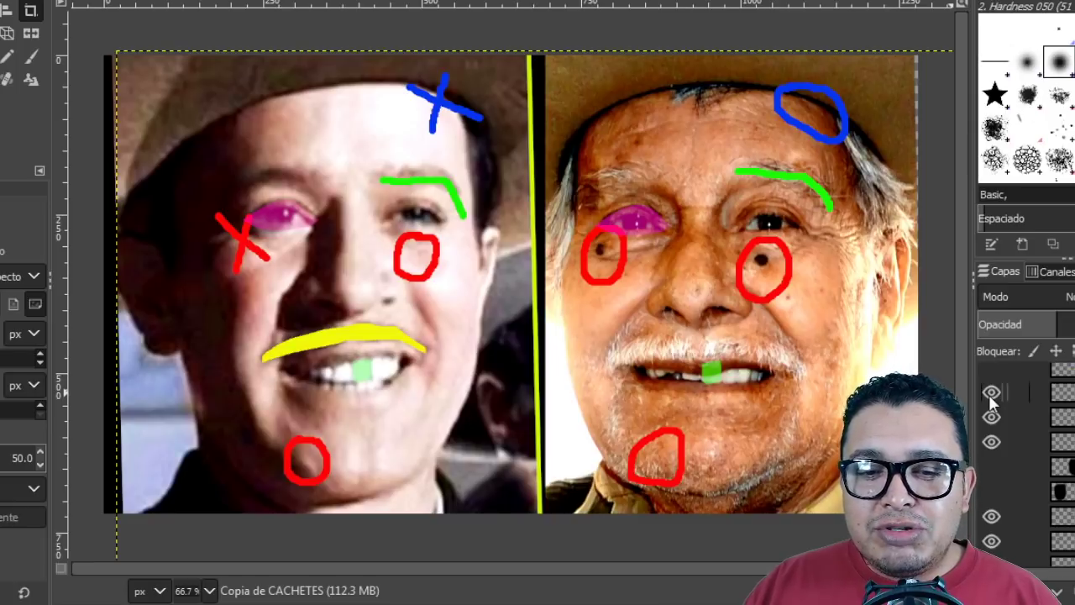
Show the yellow moustache line on the old man and toggle it repeatedly to compare it with the young man's, ending with it shown.
{"action": "scroll", "coordinate": [1008, 415], "scroll_direction": "up", "scroll_amount": 2}
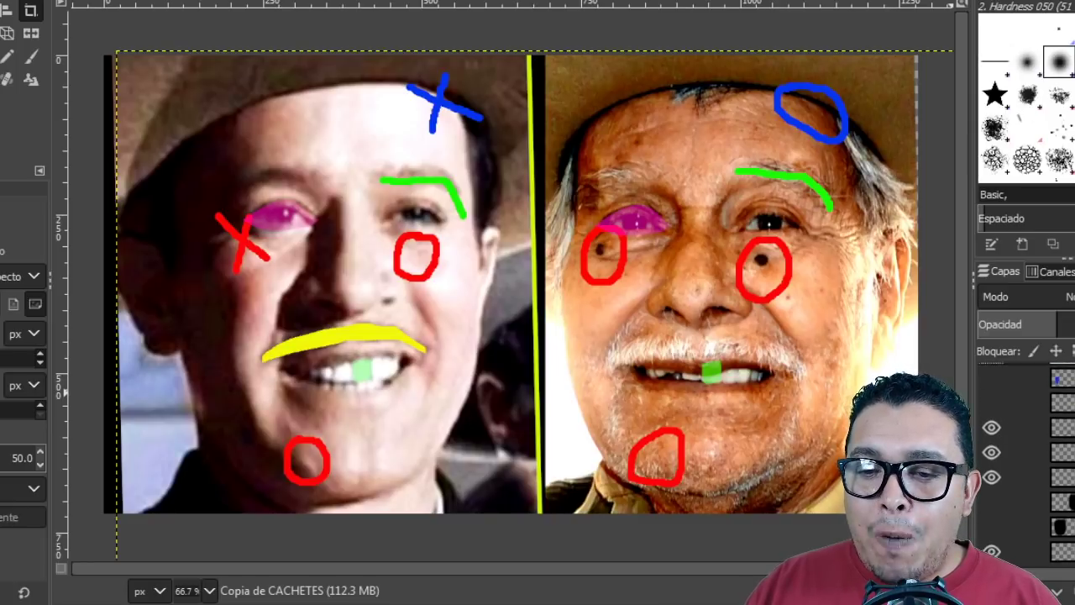
{"action": "left_click", "coordinate": [990, 413]}
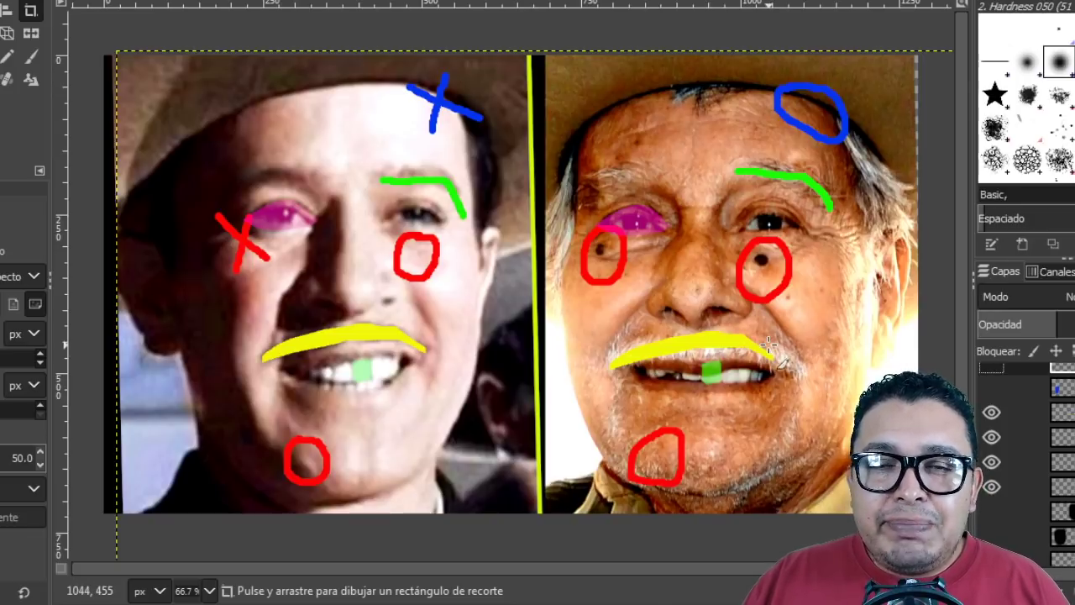
{"action": "left_click", "coordinate": [988, 410]}
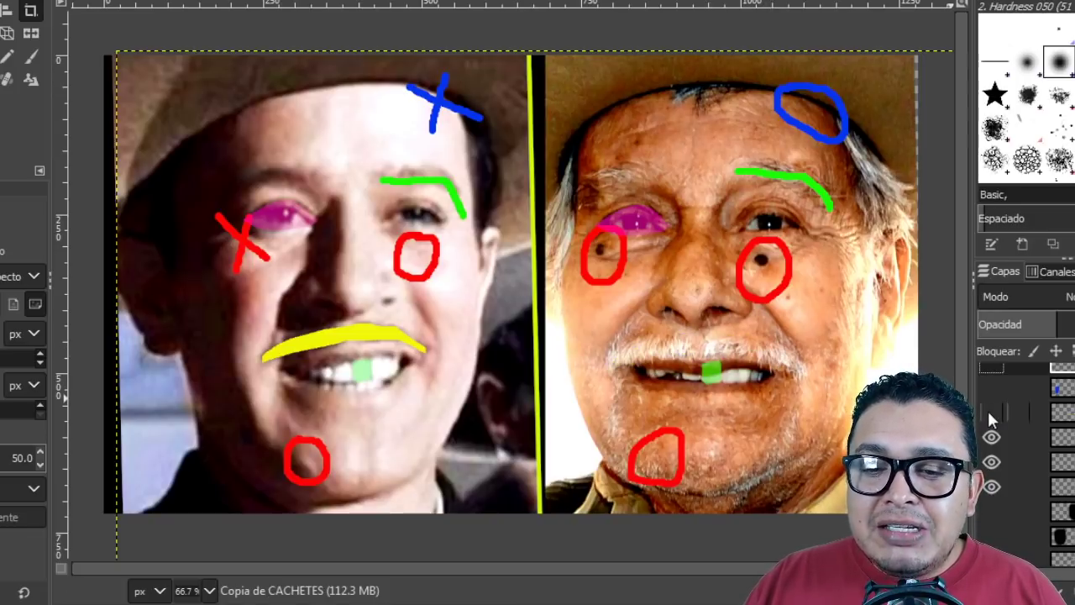
{"action": "left_click", "coordinate": [987, 409]}
{"action": "left_click", "coordinate": [991, 412]}
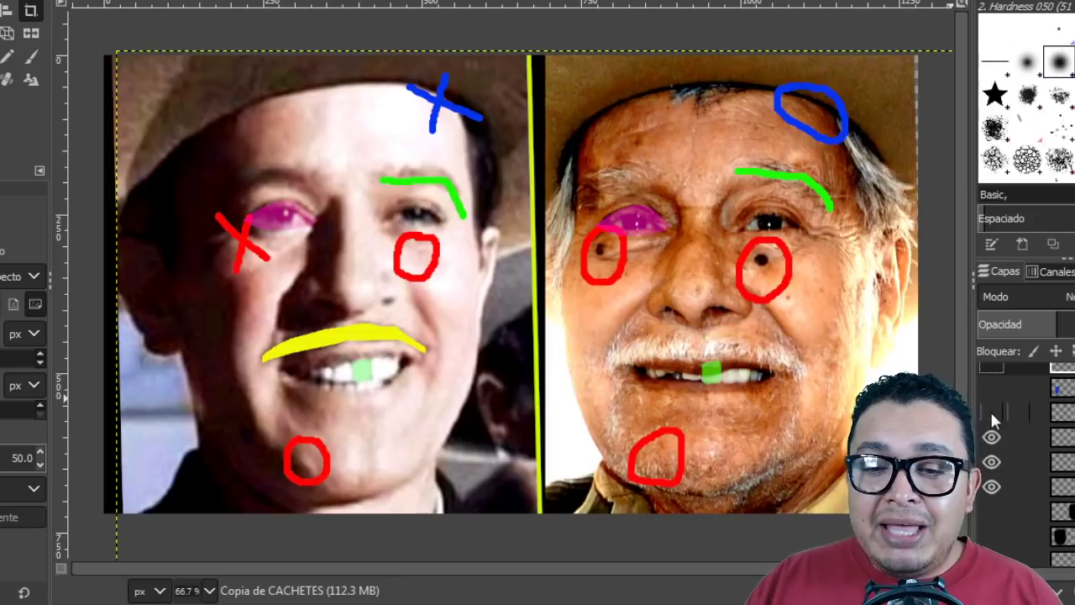
{"action": "left_click", "coordinate": [990, 412]}
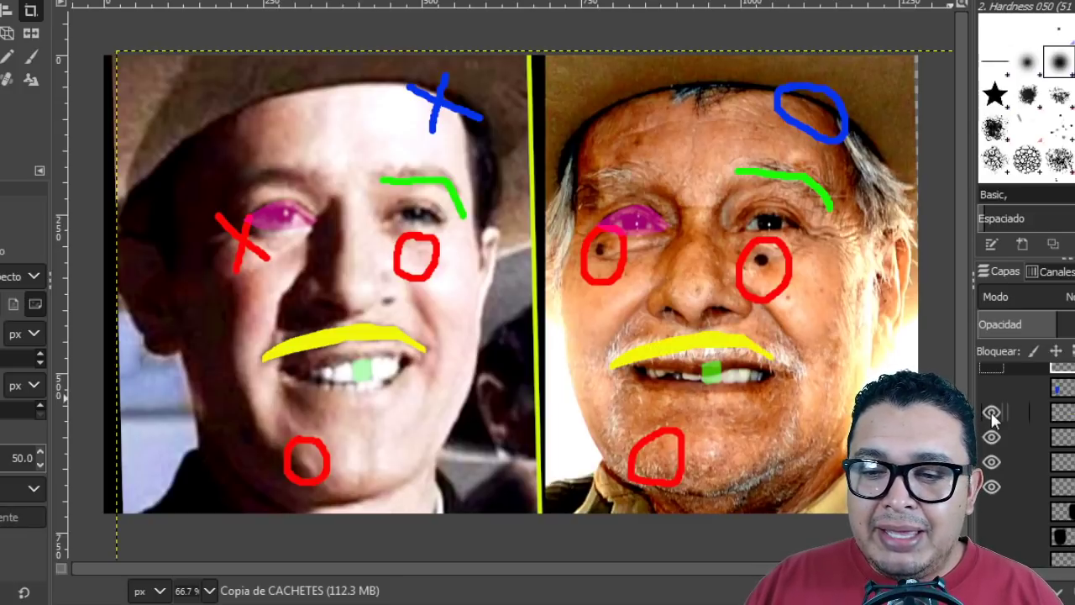
{"action": "left_click", "coordinate": [992, 412]}
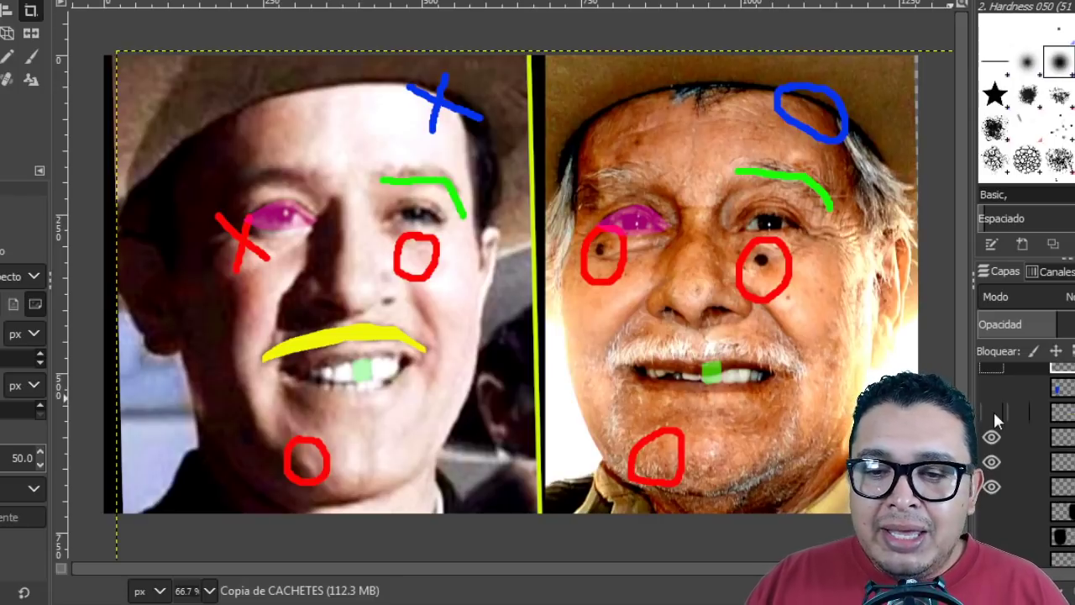
{"action": "left_click", "coordinate": [992, 412]}
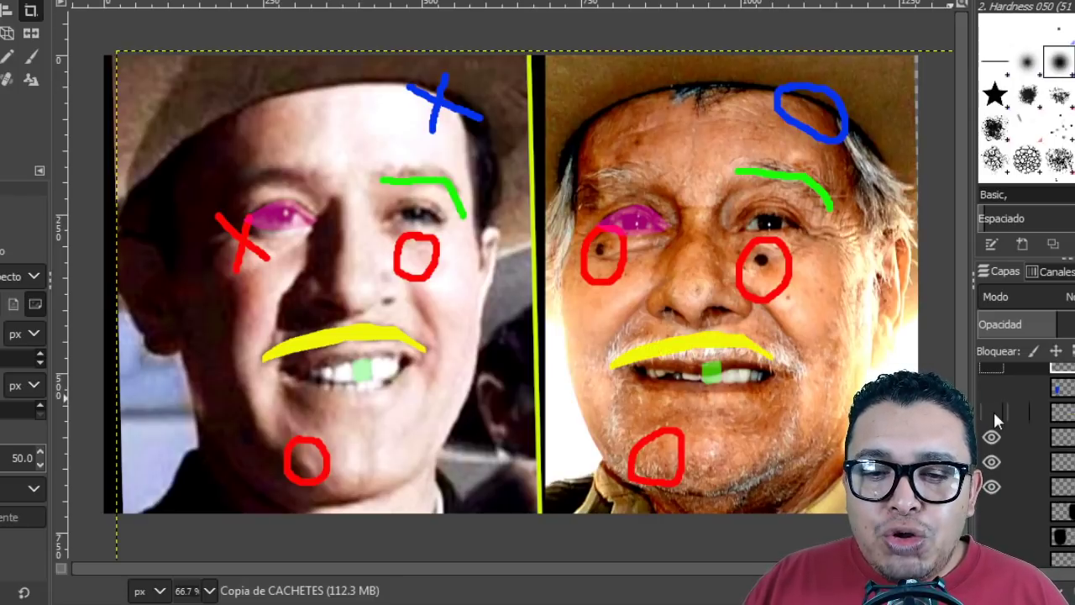
{"action": "left_click", "coordinate": [993, 409]}
{"action": "left_click", "coordinate": [993, 409]}
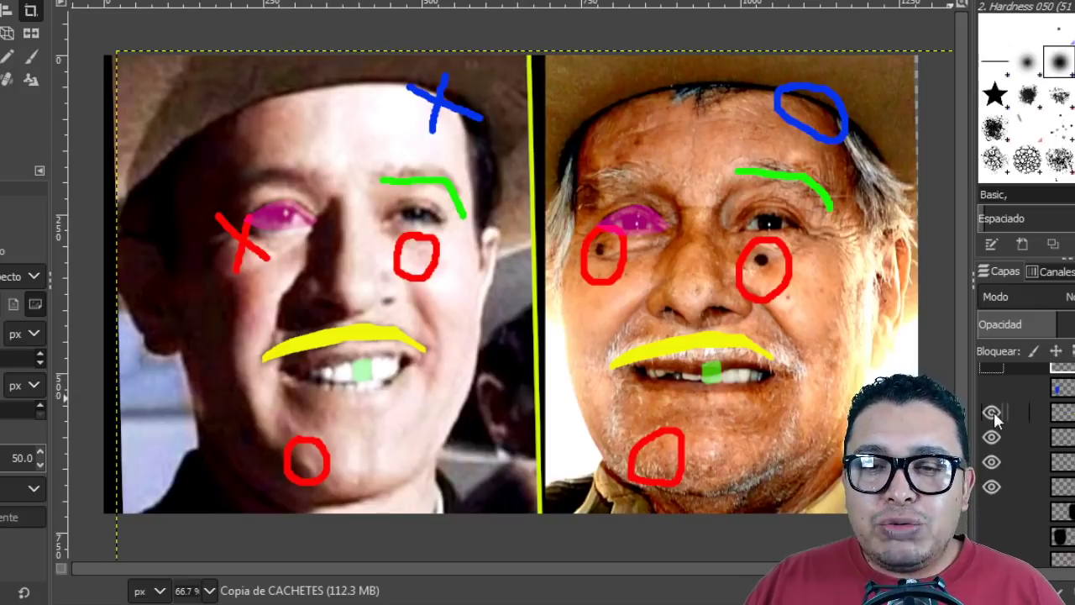
{"action": "left_click", "coordinate": [994, 412]}
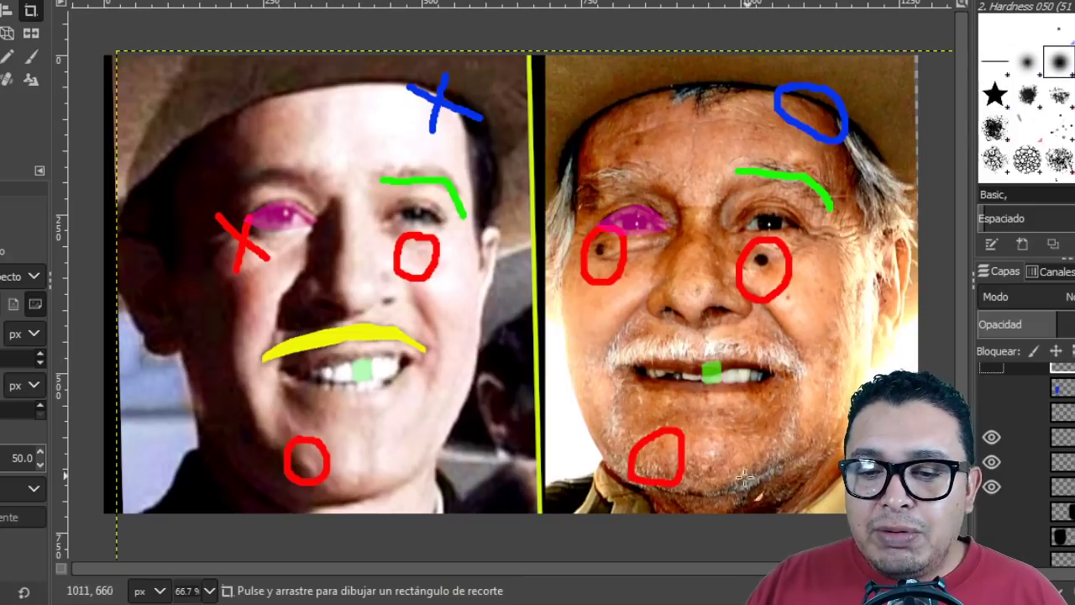
{"action": "left_click", "coordinate": [991, 413]}
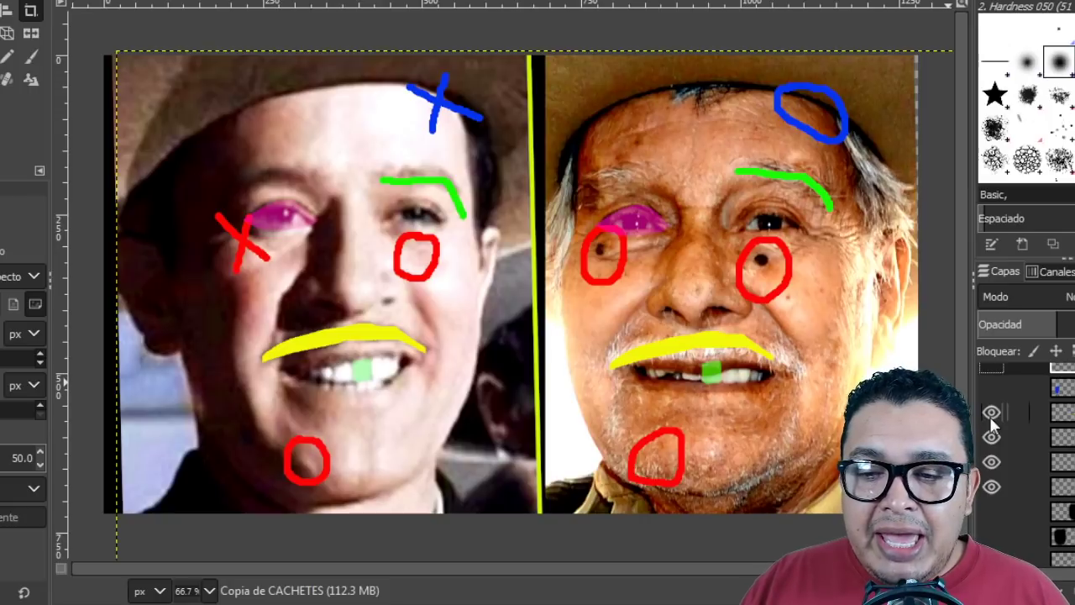
{"action": "left_click", "coordinate": [991, 416]}
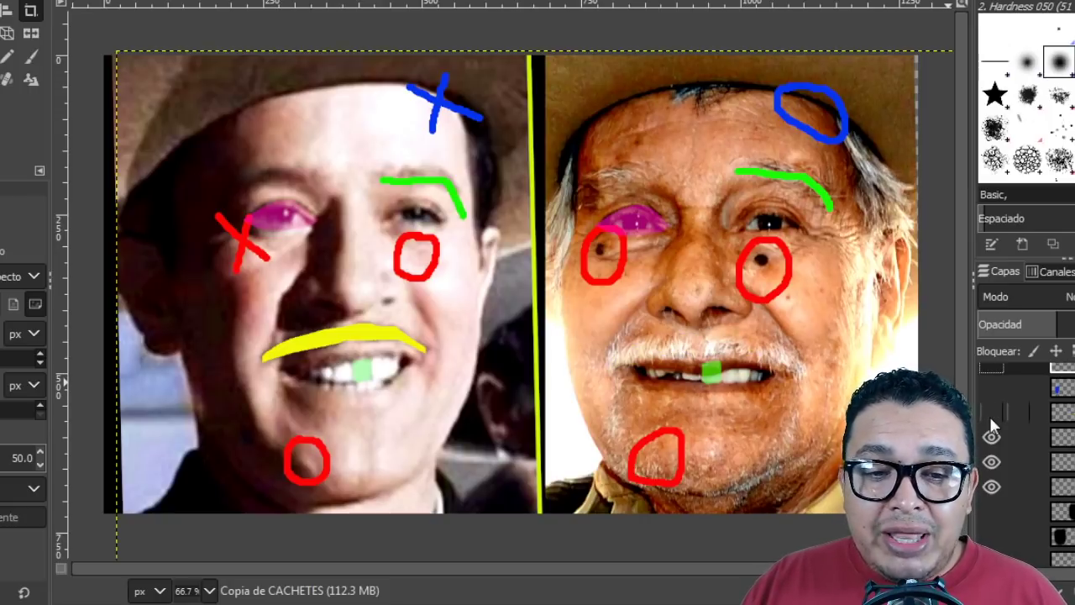
{"action": "left_click", "coordinate": [991, 413]}
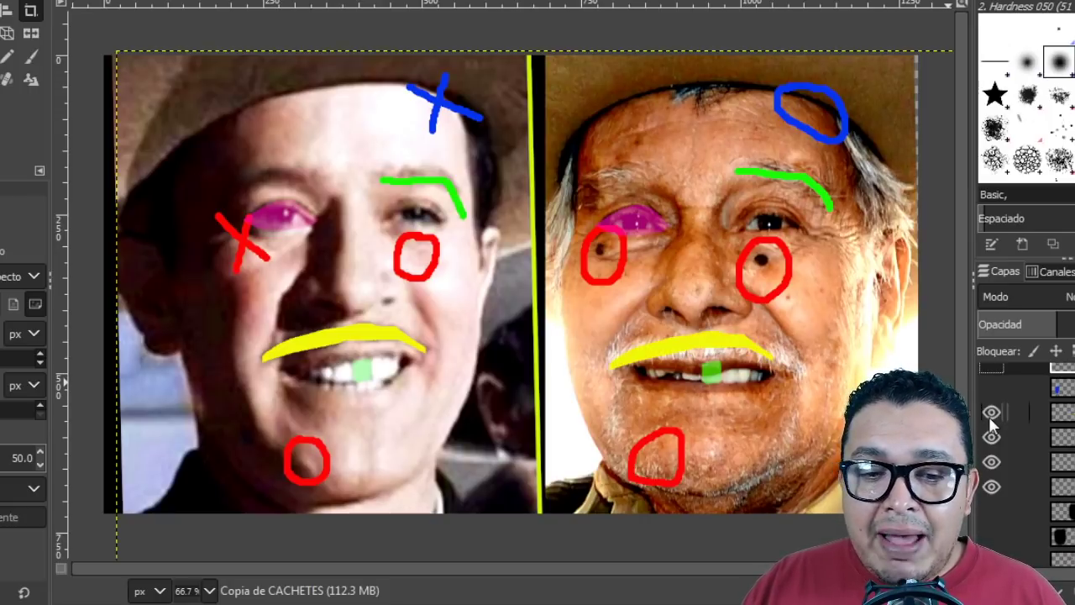
Hide the yellow moustache lines on both faces to examine the bare moustaches, and show both lines again.
{"action": "left_click", "coordinate": [990, 437]}
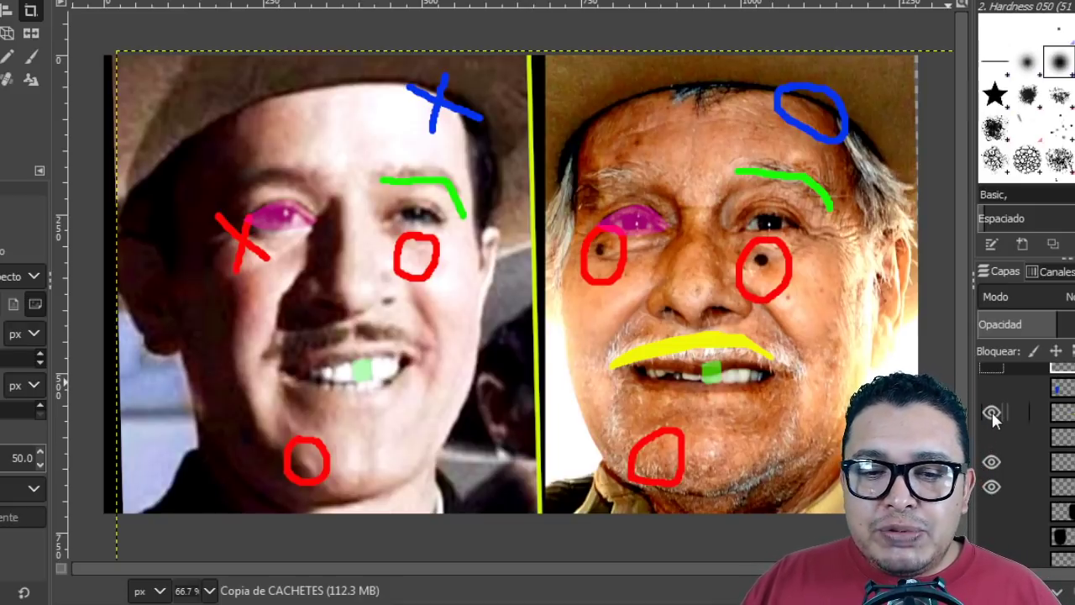
{"action": "left_click", "coordinate": [992, 411]}
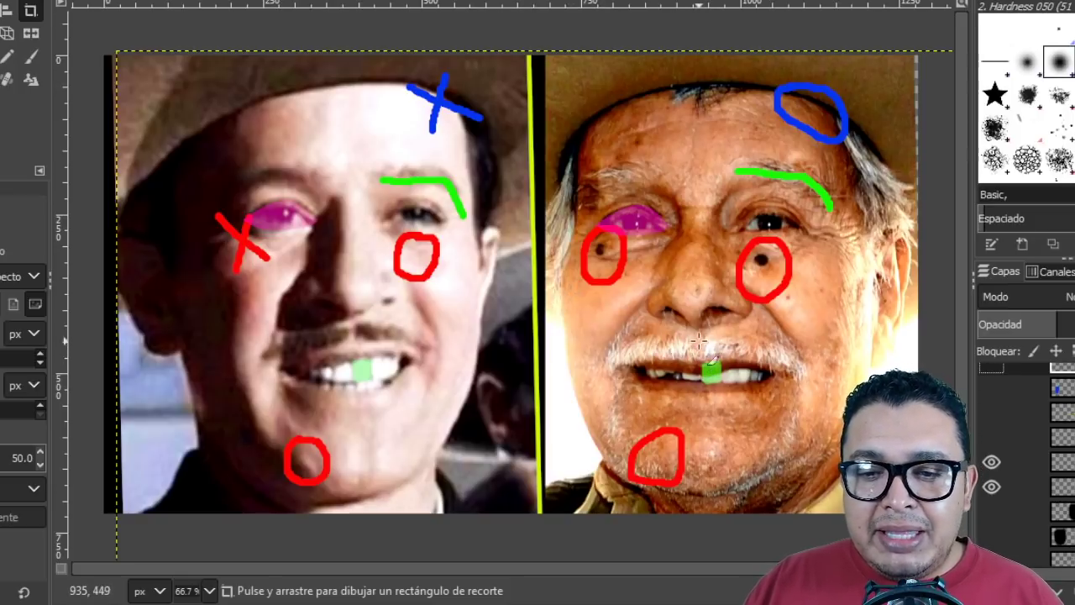
{"action": "left_click", "coordinate": [992, 437]}
{"action": "left_click", "coordinate": [992, 412]}
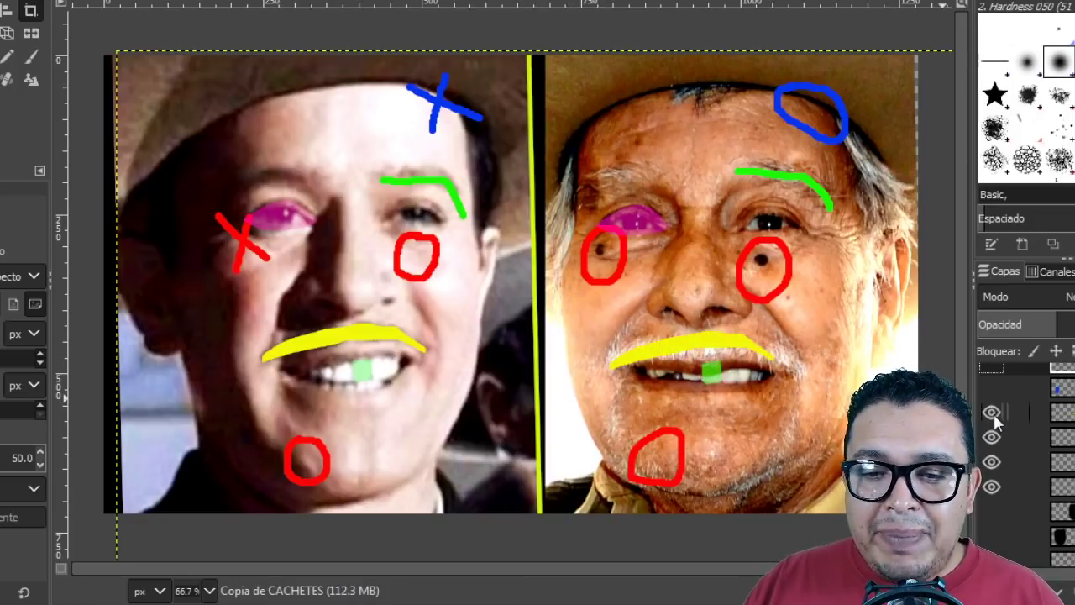
Show the blue cheek overlay on the young man and the purple cheek overlay on the old man.
{"action": "scroll", "coordinate": [1024, 436], "scroll_direction": "up", "scroll_amount": 1}
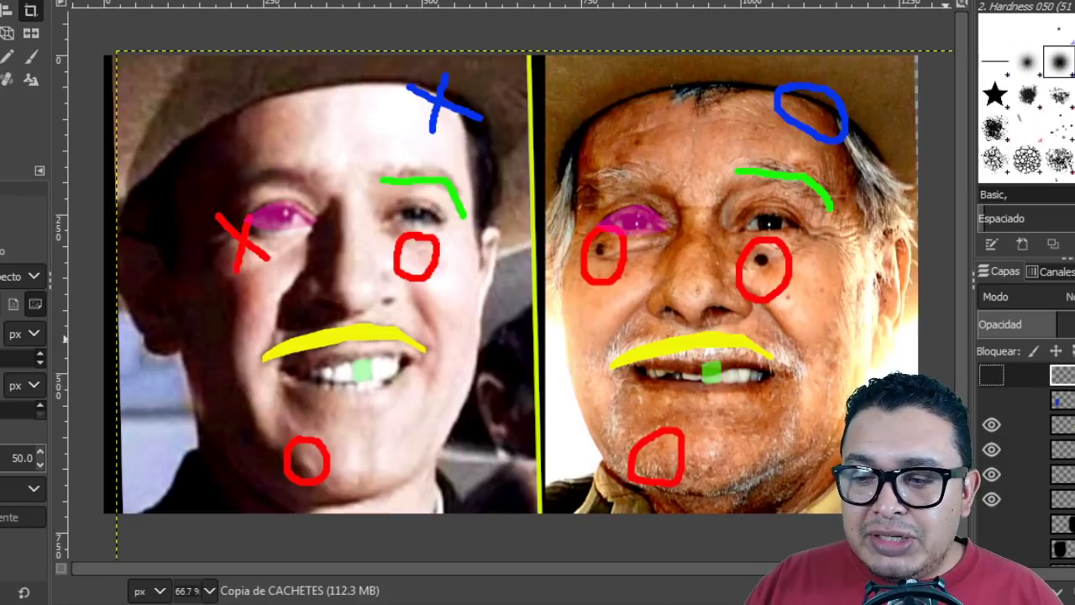
{"action": "left_click", "coordinate": [992, 400]}
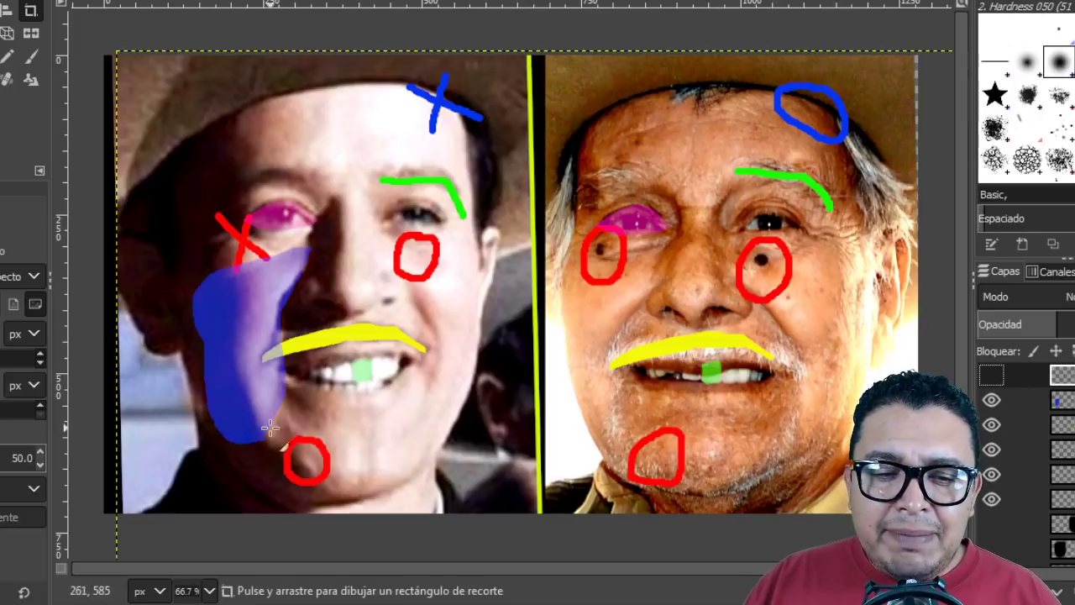
{"action": "left_click", "coordinate": [992, 375]}
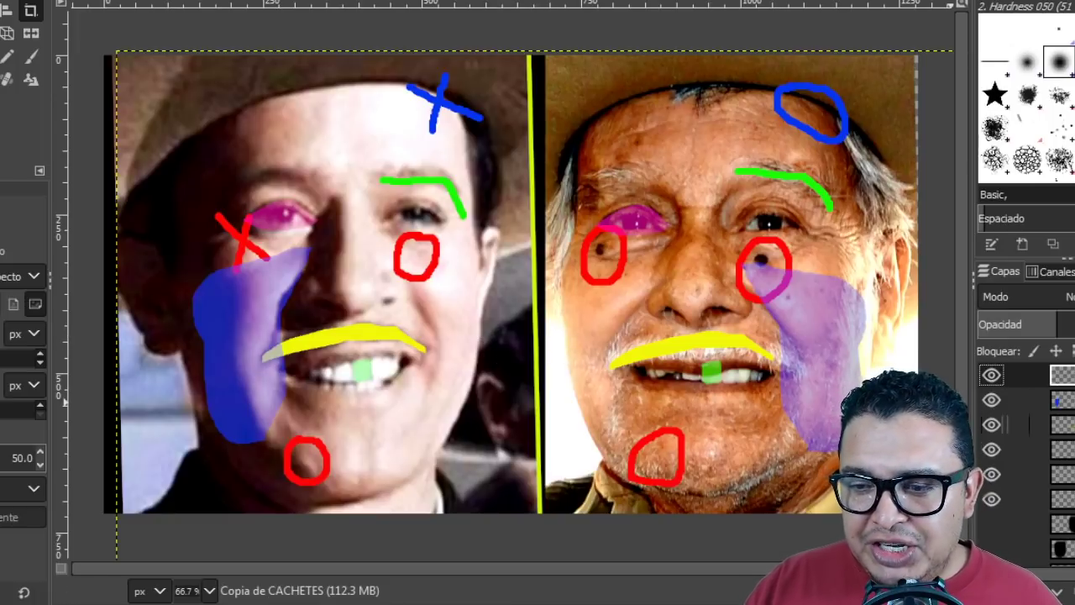
Show the pink forehead overlays on the old man and on the young man.
{"action": "scroll", "coordinate": [1025, 462], "scroll_direction": "down", "scroll_amount": 1}
{"action": "scroll", "coordinate": [991, 461], "scroll_direction": "down", "scroll_amount": 3}
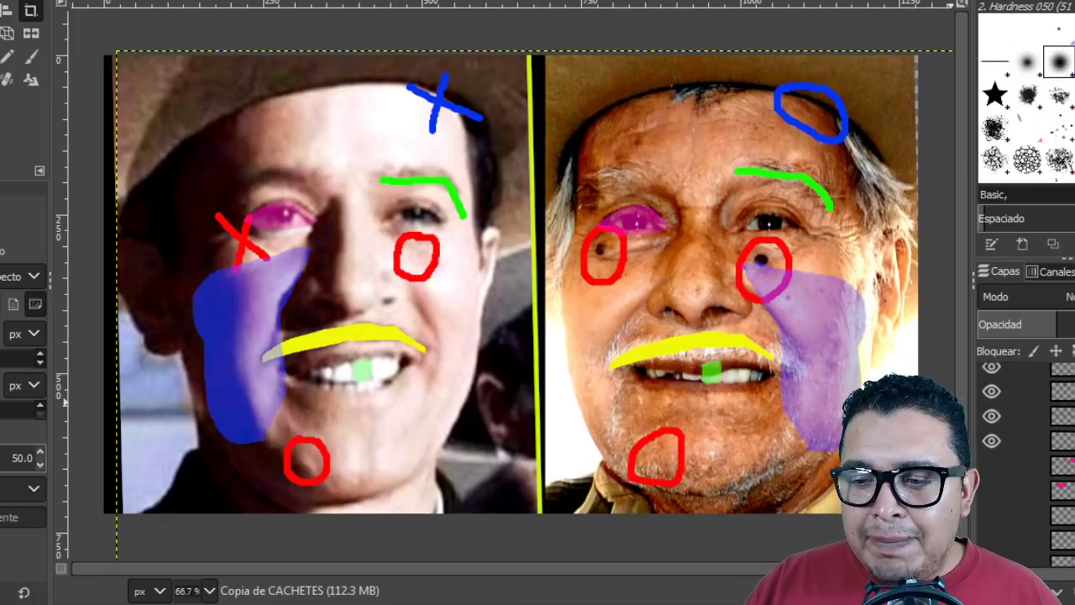
{"action": "left_click", "coordinate": [992, 429]}
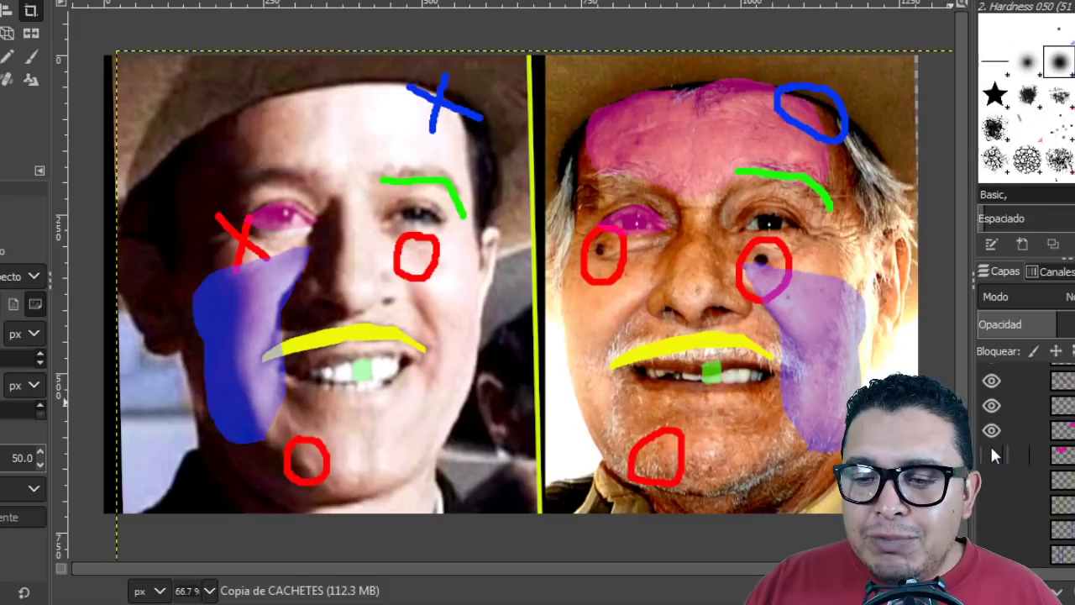
{"action": "left_click", "coordinate": [991, 455]}
Show the yellow-green and the blue vertical alignment lines across both the old man's and the young man's faces.
{"action": "left_click", "coordinate": [992, 480]}
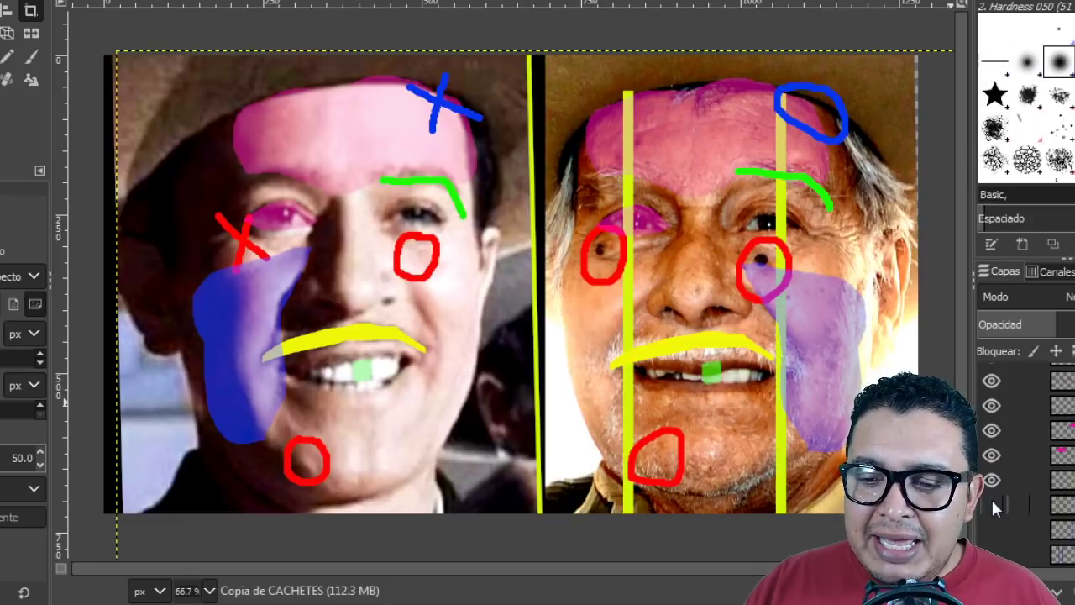
{"action": "left_click", "coordinate": [992, 505]}
{"action": "left_click", "coordinate": [992, 530]}
{"action": "scroll", "coordinate": [1057, 494], "scroll_direction": "down", "scroll_amount": 3}
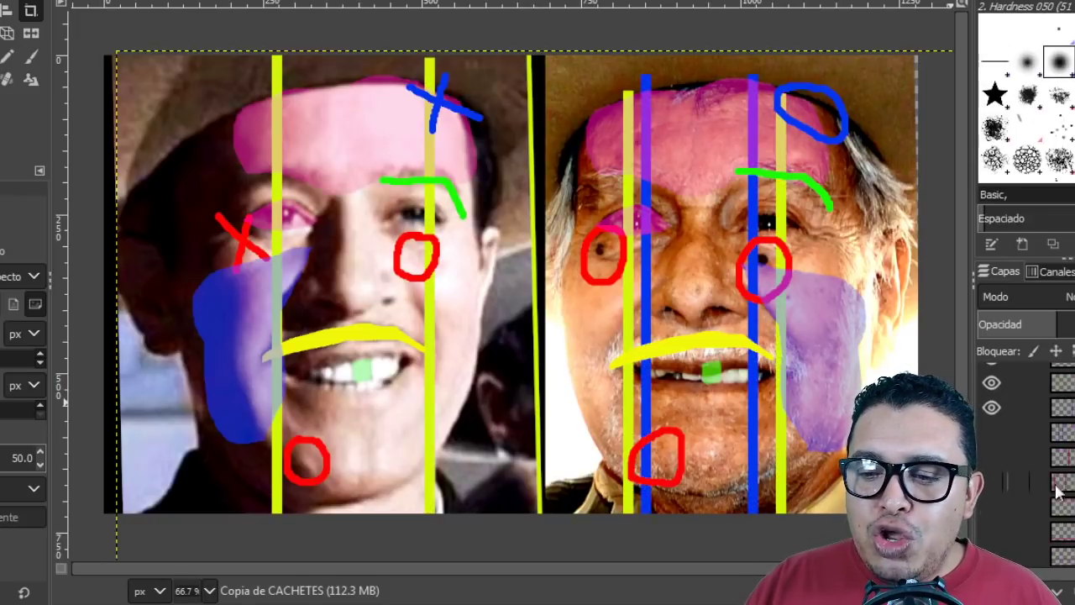
{"action": "left_click", "coordinate": [992, 431]}
Show the red vertical lines bounding both faces and the red horizontal lines at hat-brim, eye, mouth and chin level.
{"action": "left_click", "coordinate": [992, 457]}
{"action": "left_click", "coordinate": [993, 482]}
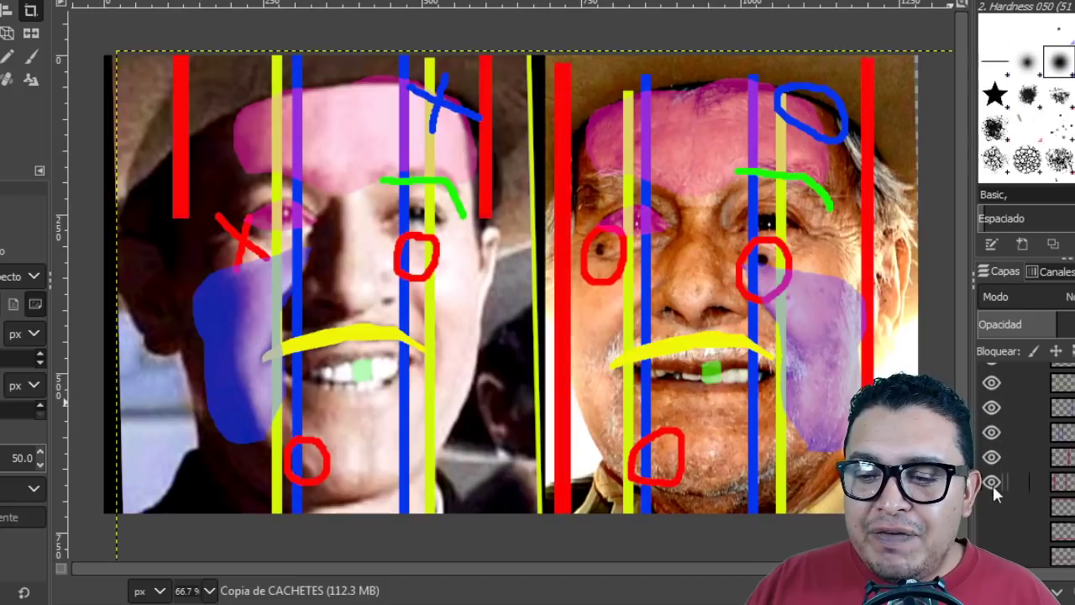
{"action": "left_click", "coordinate": [992, 506]}
{"action": "scroll", "coordinate": [1025, 462], "scroll_direction": "down", "scroll_amount": 3}
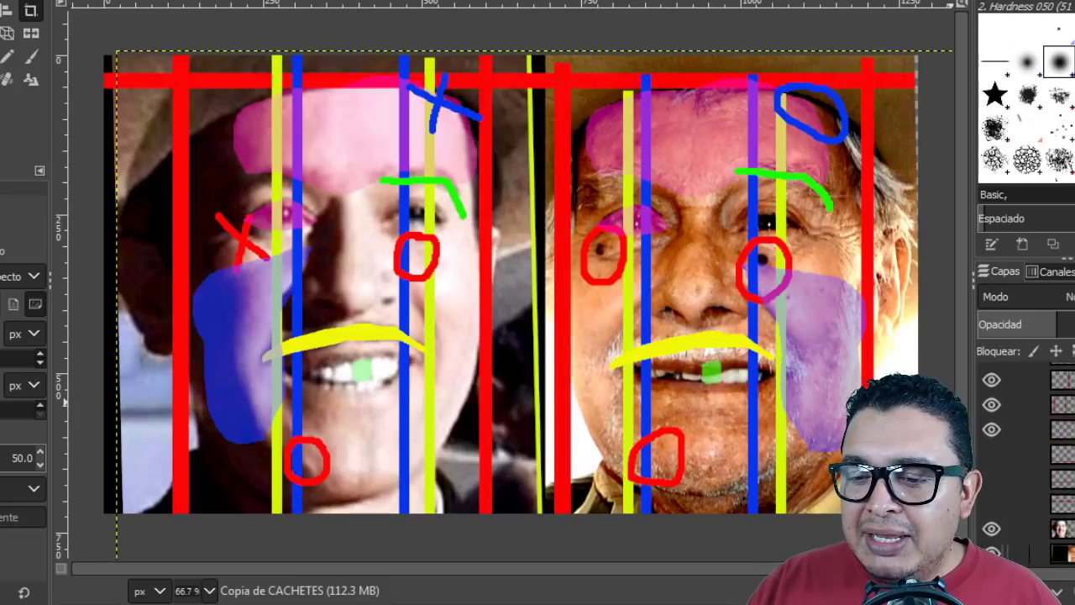
{"action": "left_click", "coordinate": [993, 454]}
{"action": "left_click", "coordinate": [994, 479]}
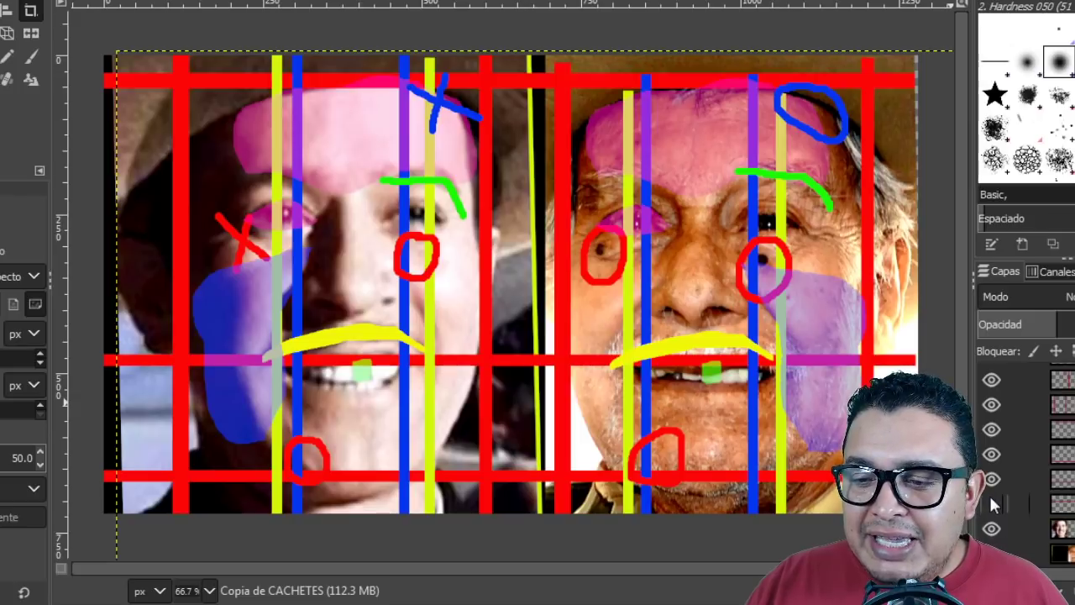
{"action": "left_click", "coordinate": [993, 503]}
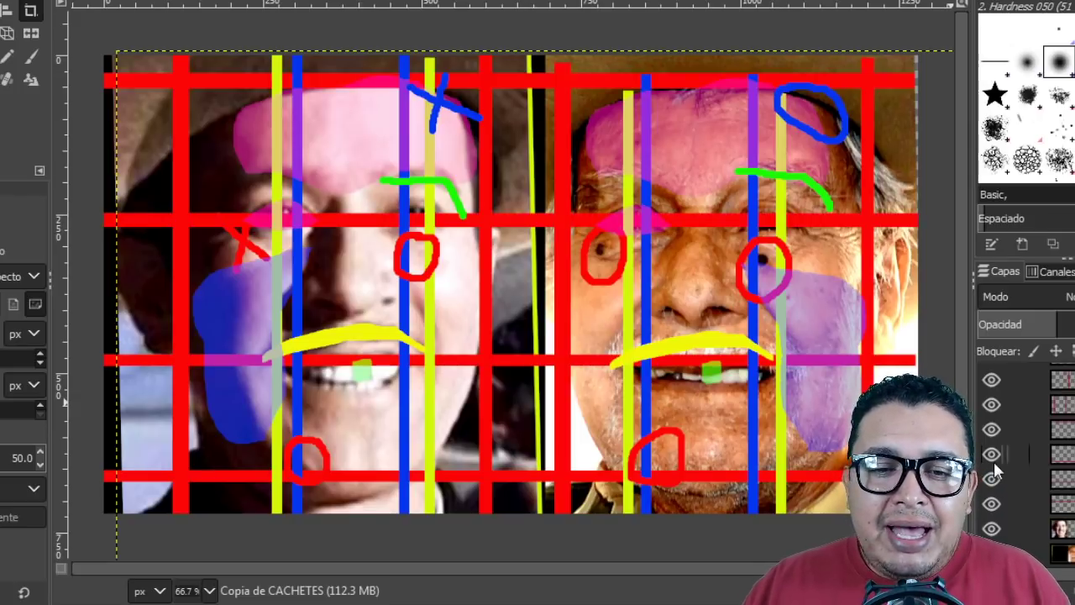